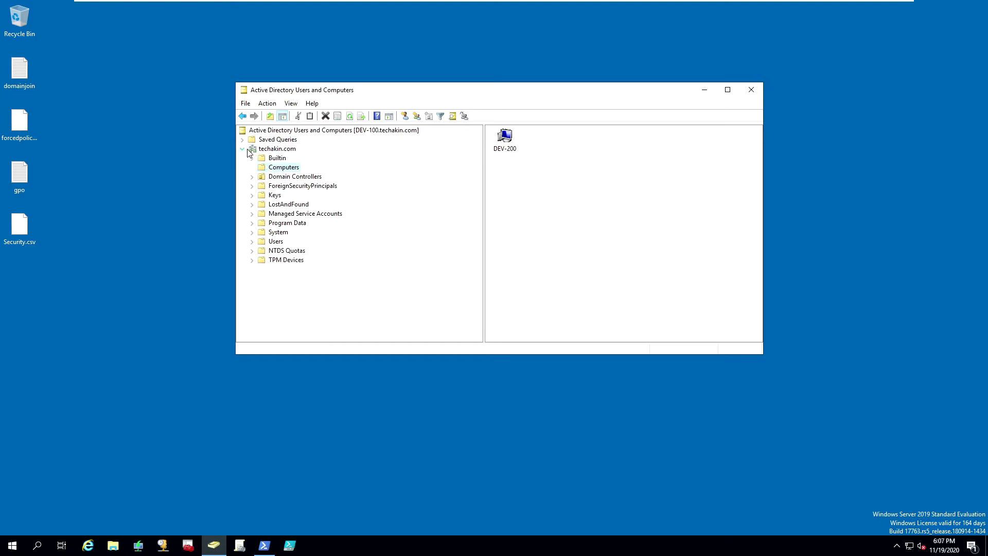
# Step: Open the techakin.com Computers container and expand Domain Controllers to reveal US-East and US-North
pyautogui.click(269, 149)
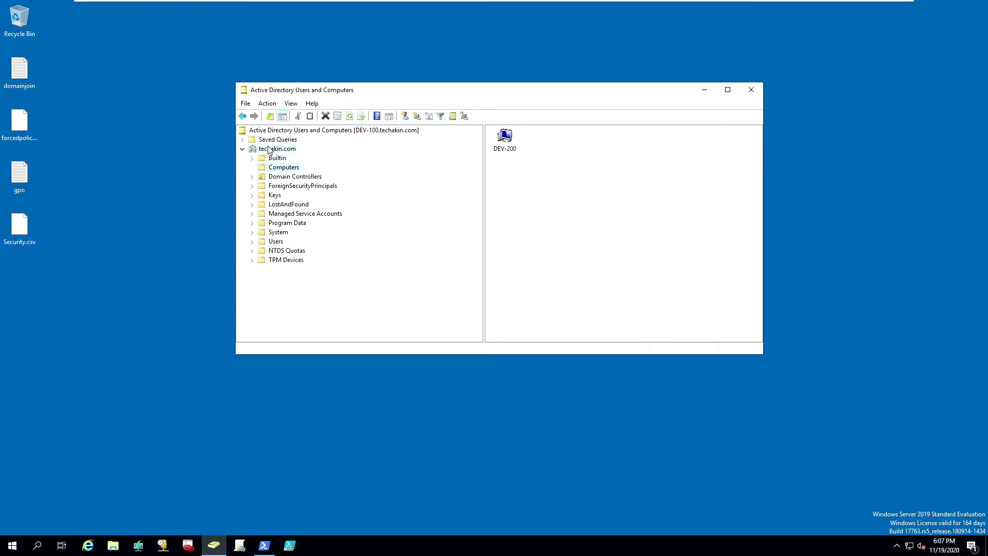
pyautogui.click(287, 168)
pyautogui.click(252, 177)
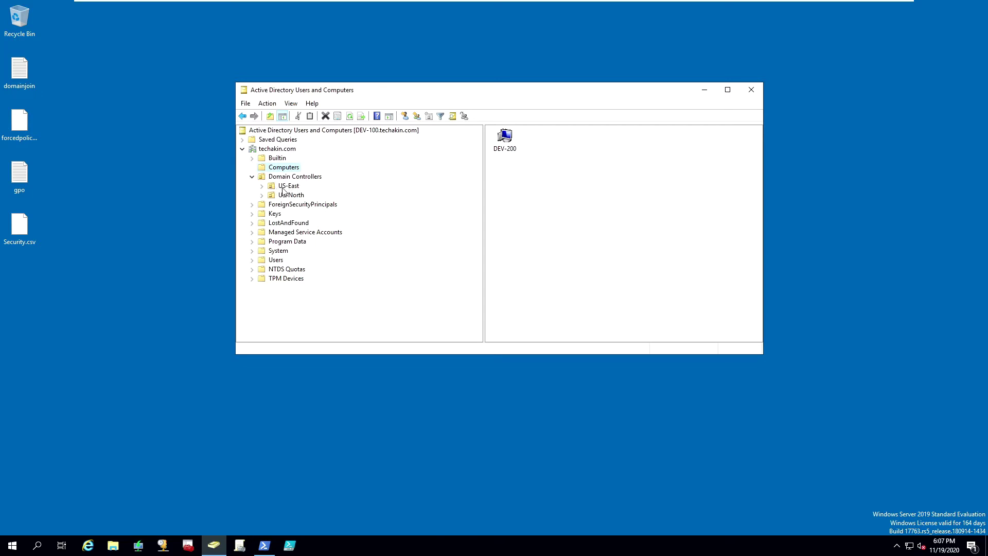
# Step: Expand US-East and US-North, view the empty Workstation and Server OUs, and return to Computers
pyautogui.click(284, 186)
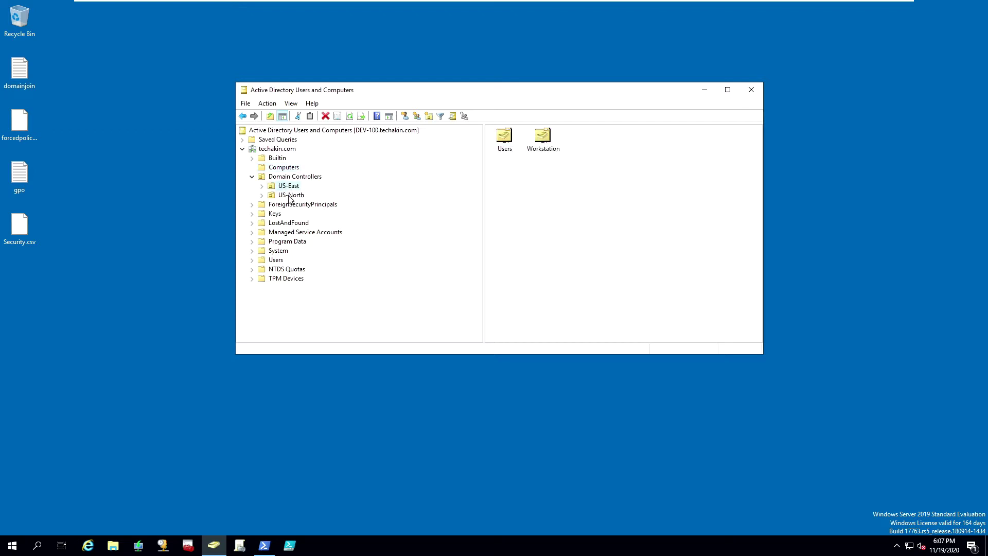
pyautogui.click(289, 195)
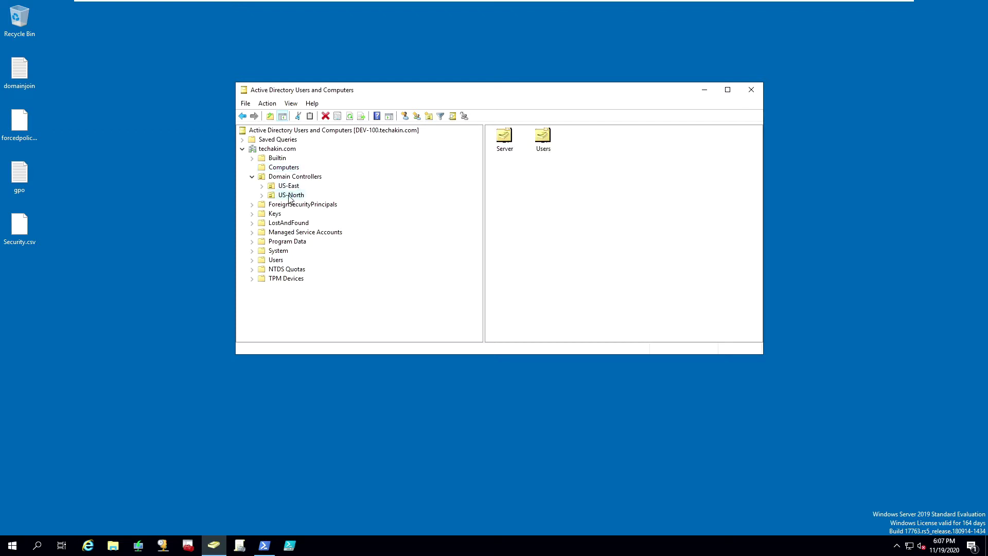
pyautogui.click(263, 186)
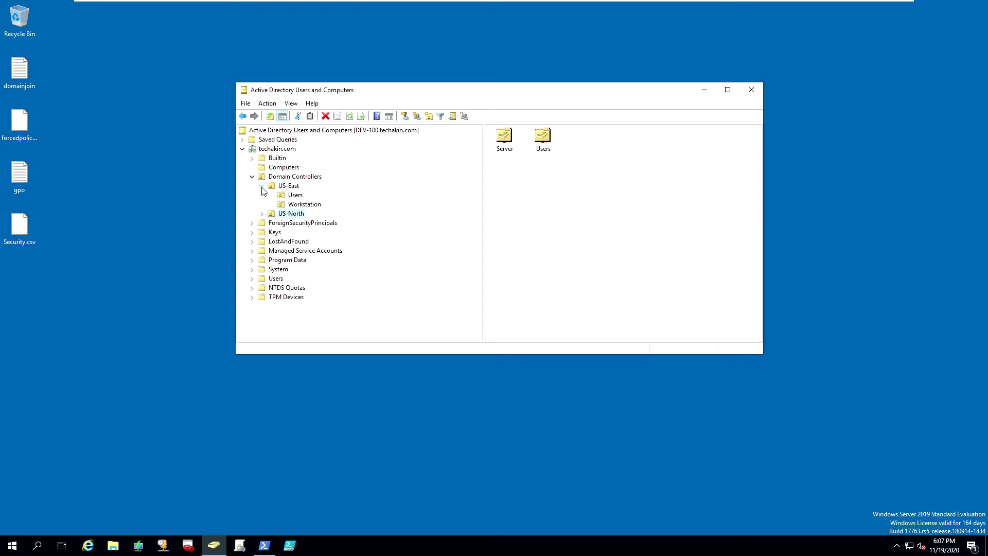
pyautogui.click(262, 214)
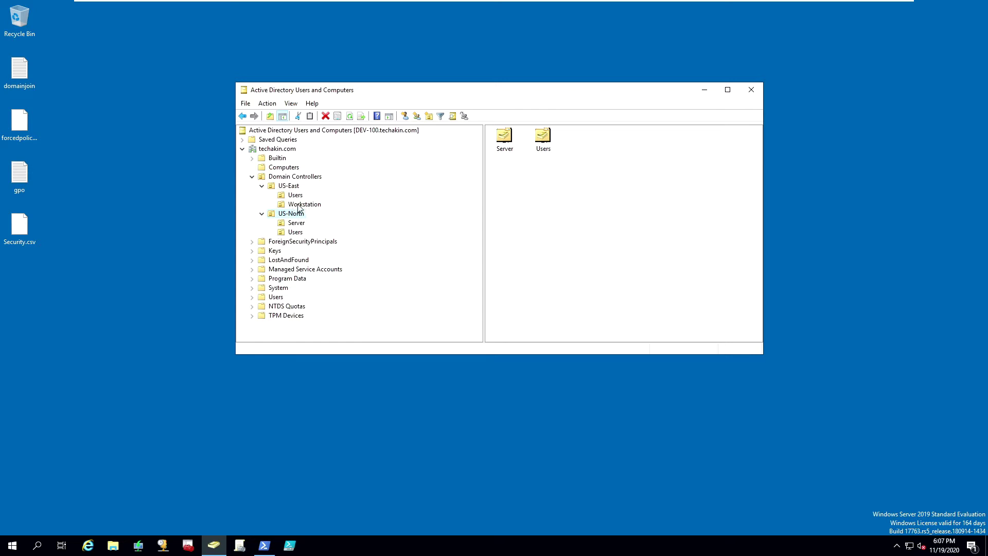
pyautogui.click(298, 205)
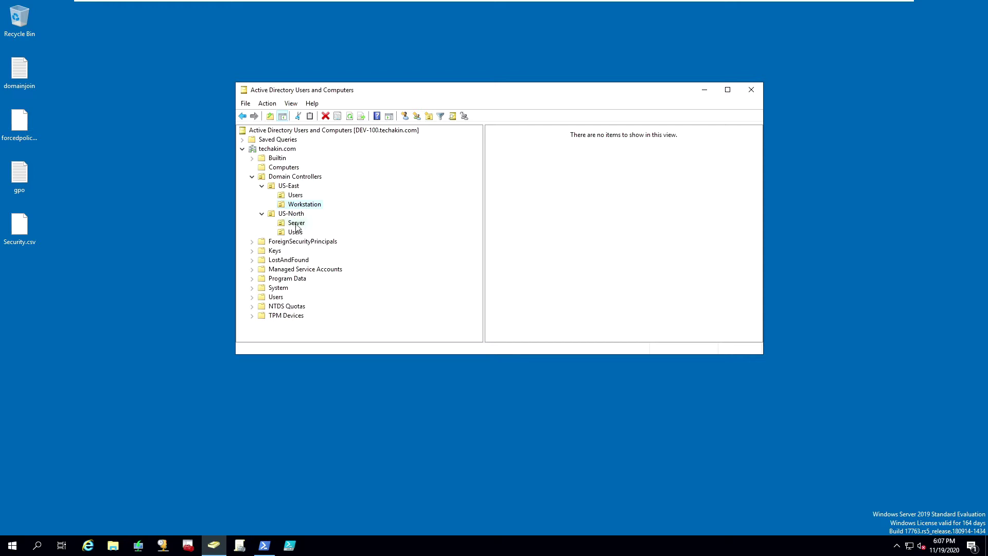
pyautogui.click(296, 224)
pyautogui.click(279, 168)
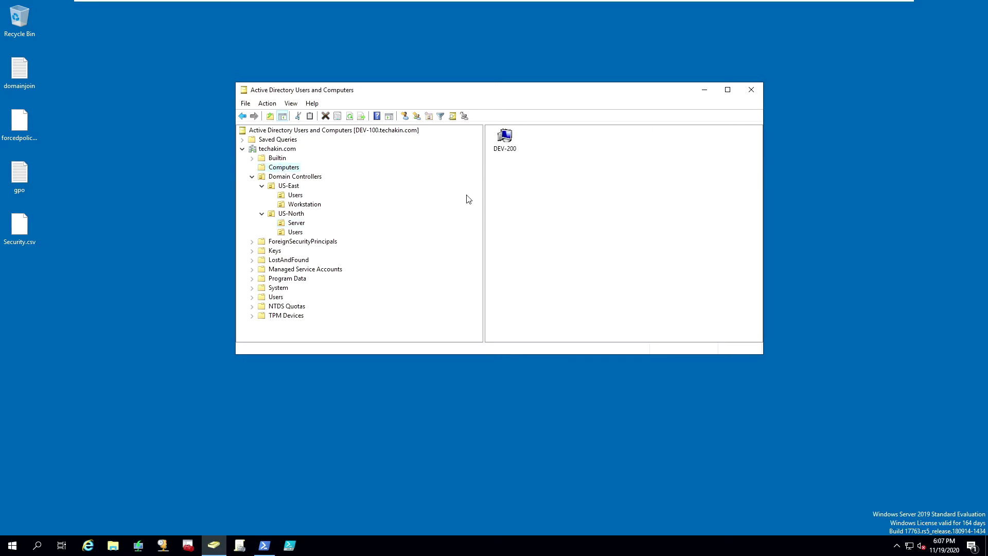
pyautogui.click(506, 136)
pyautogui.moveTo(505, 135); pyautogui.dragTo(304, 206)
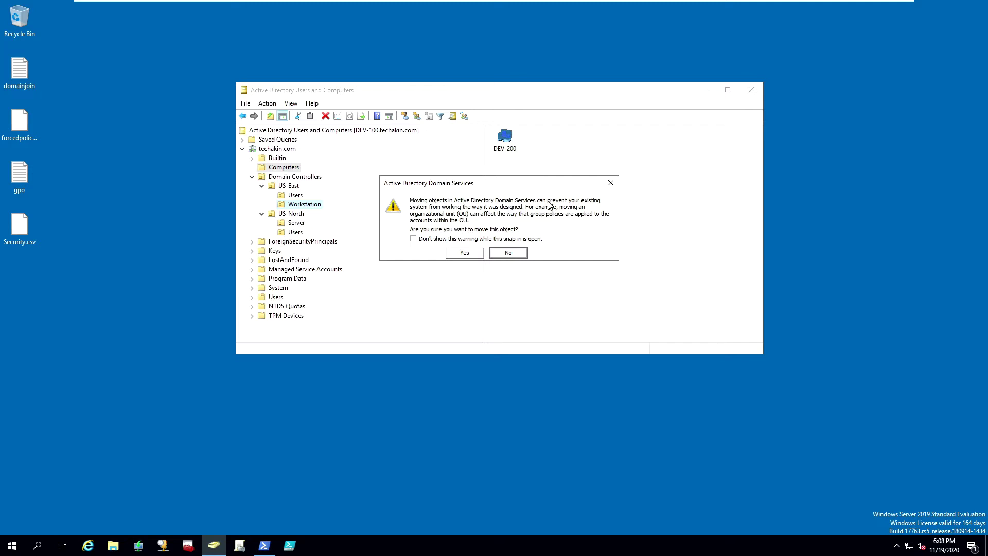
pyautogui.click(516, 256)
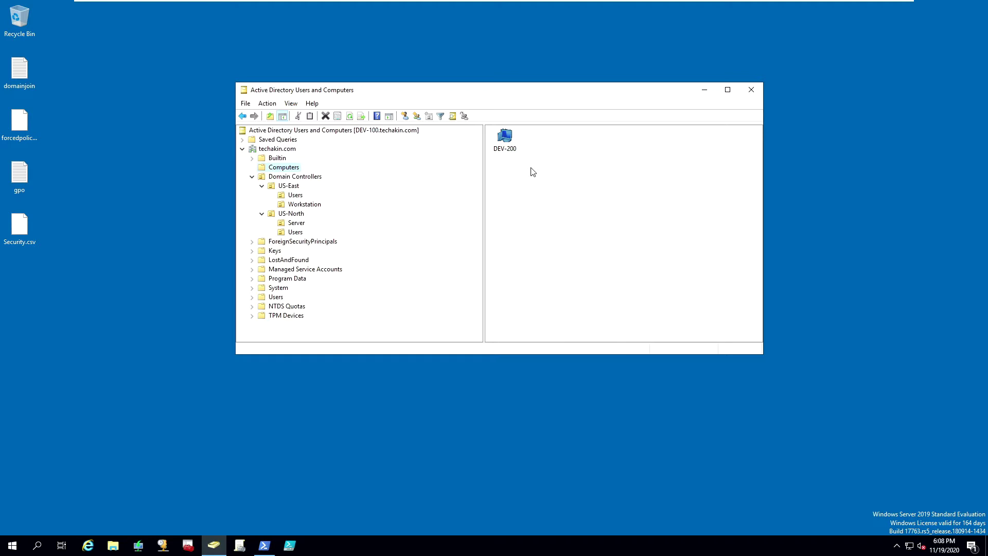
# Step: Move DEV-200 to Domain Controllers > US-East > Workstation using the Move dialog
pyautogui.rightClick(506, 140)
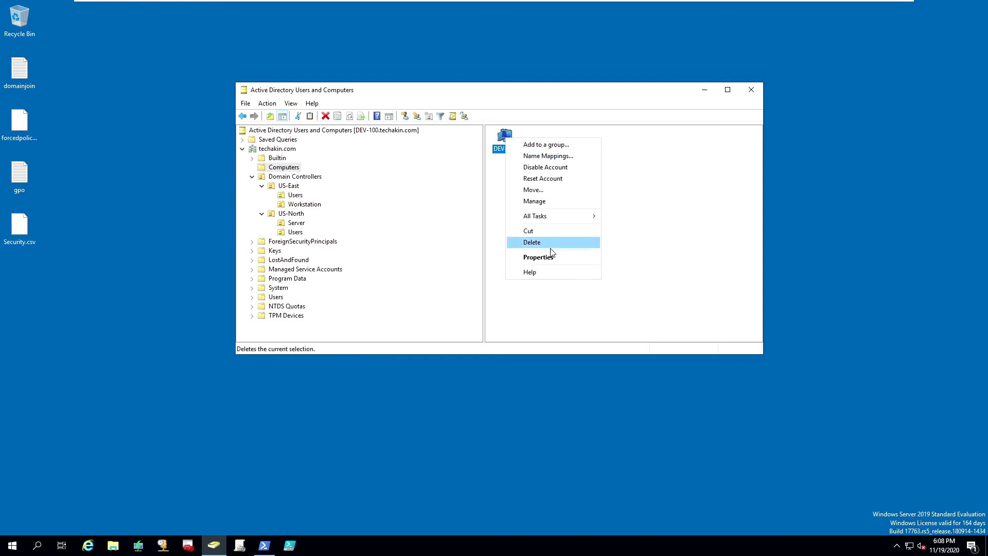
pyautogui.click(533, 190)
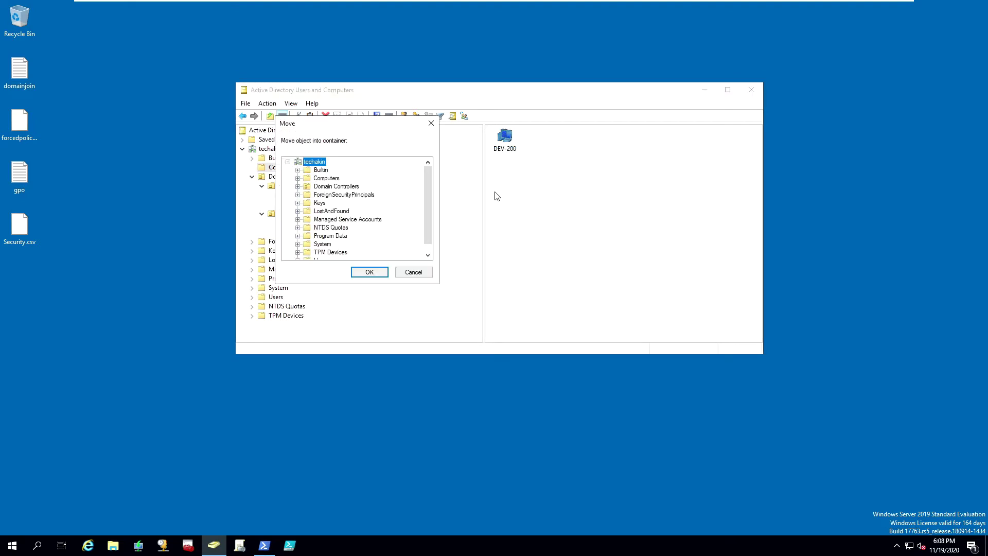
pyautogui.click(298, 186)
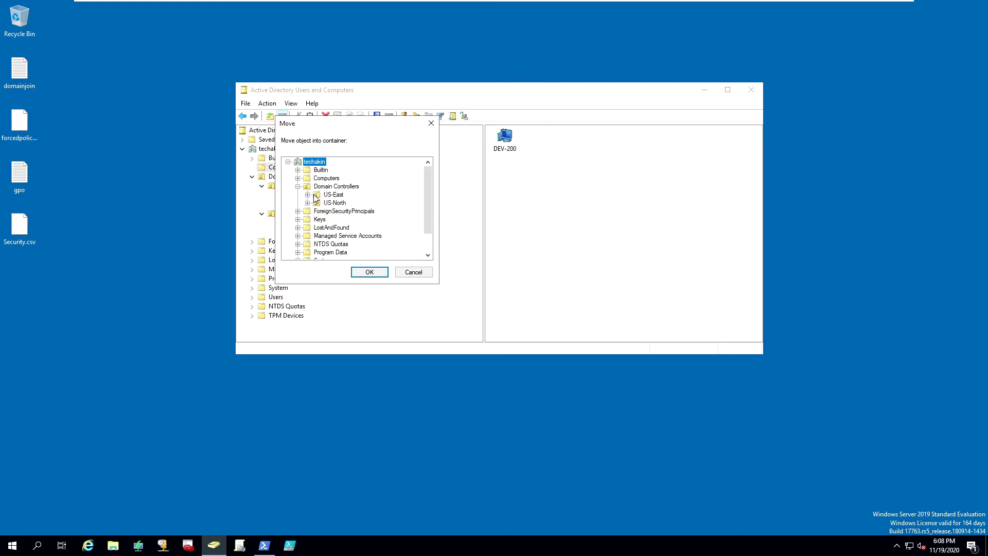
pyautogui.click(308, 194)
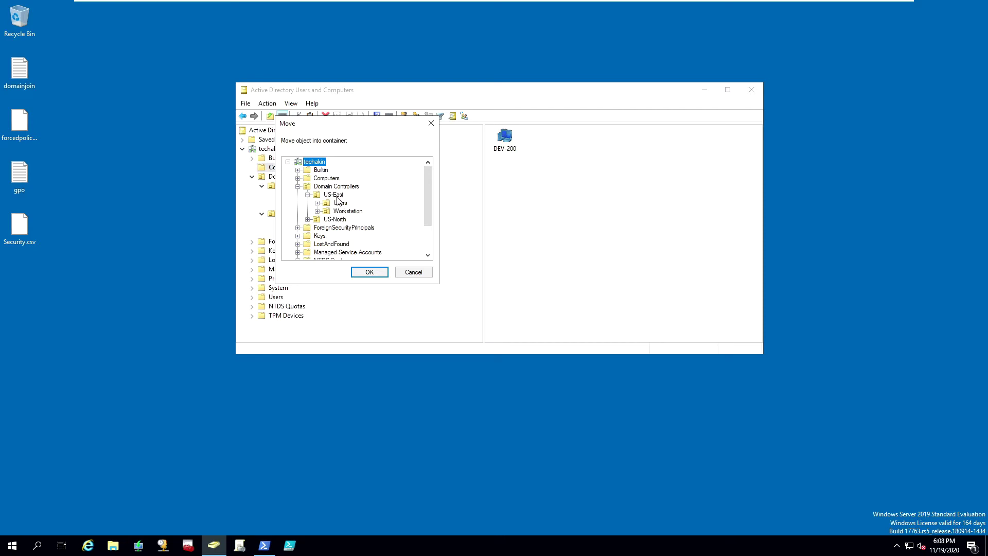
pyautogui.click(337, 198)
pyautogui.click(347, 212)
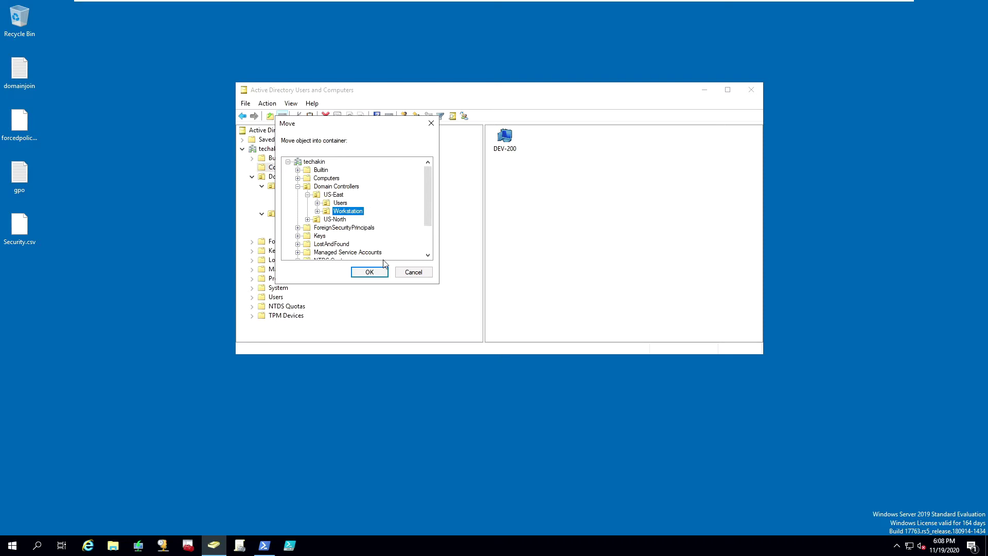
pyautogui.click(369, 273)
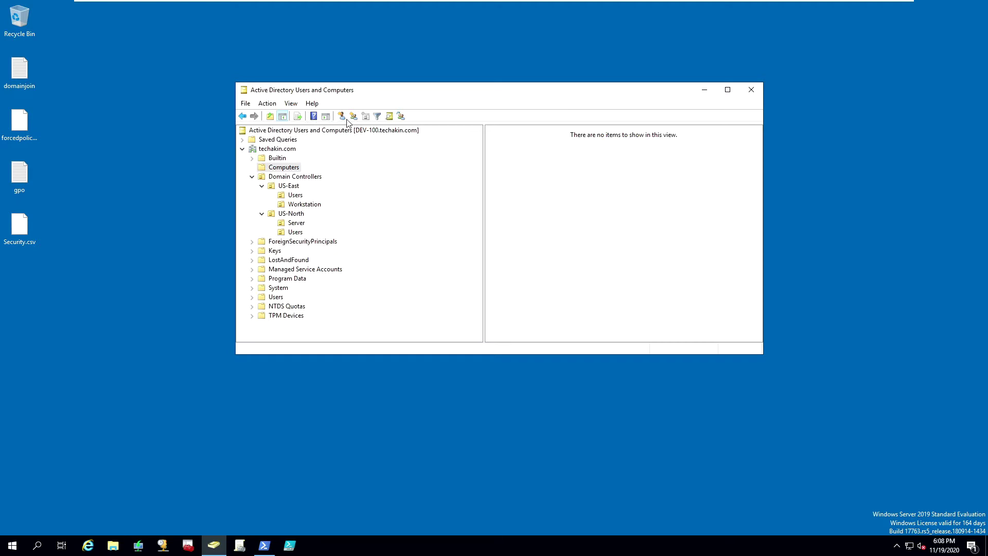
# Step: Refresh the tree, confirm Computers is empty, and find DEV-200 in US-East's Workstation OU
pyautogui.click(283, 186)
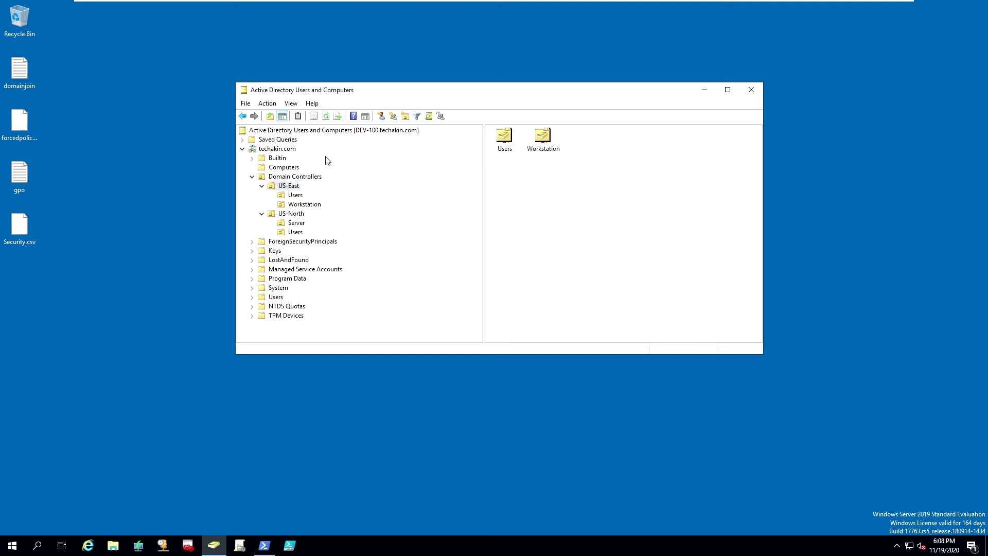
pyautogui.click(326, 117)
pyautogui.click(284, 168)
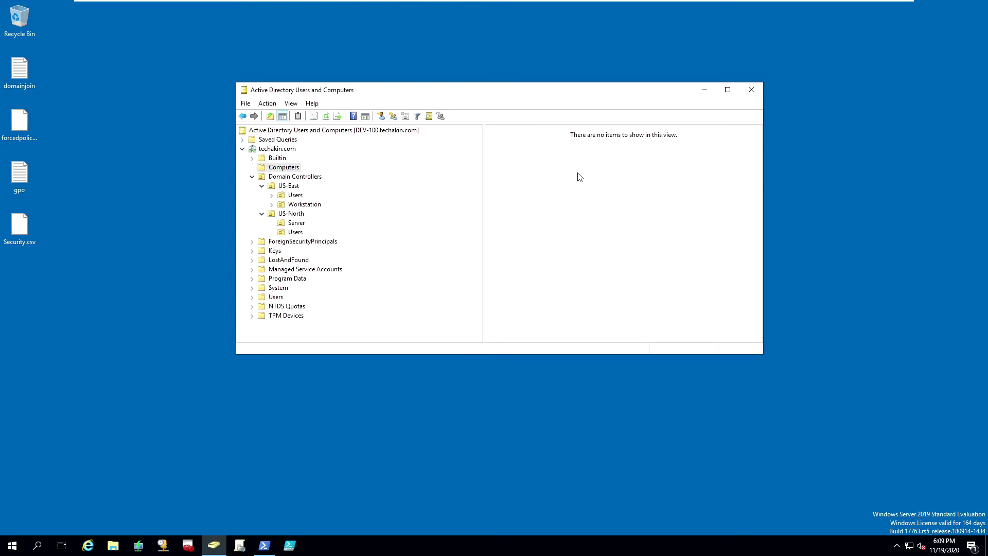
pyautogui.click(298, 187)
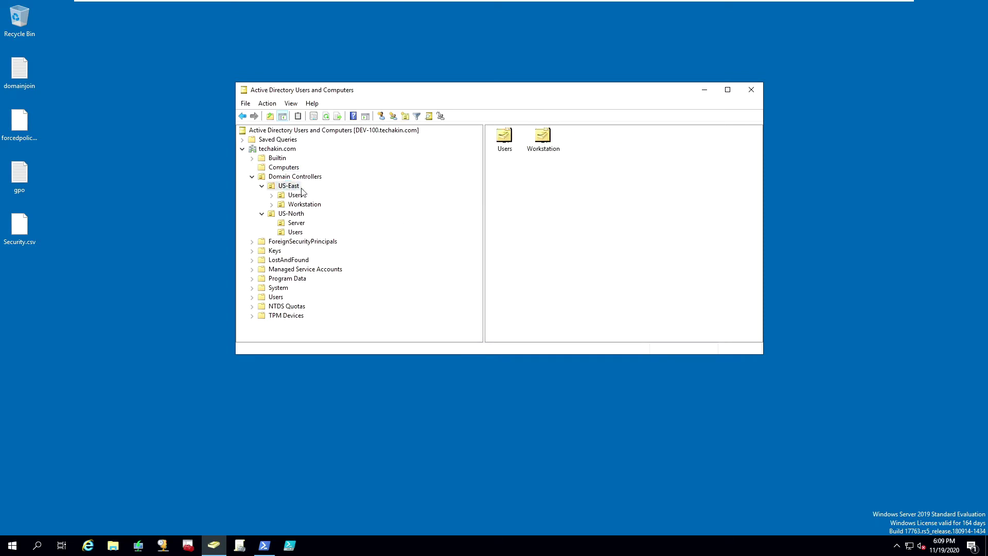
pyautogui.click(304, 205)
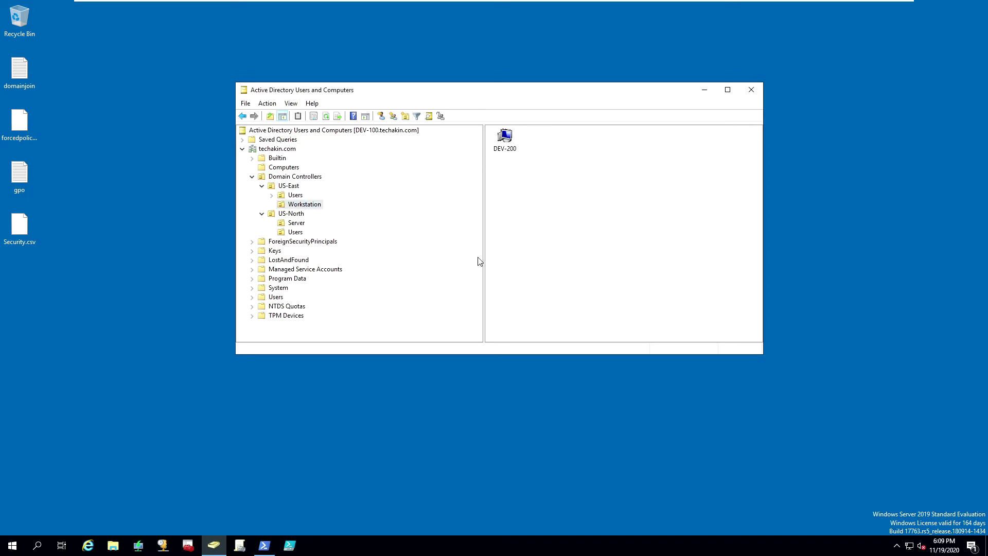
pyautogui.click(290, 168)
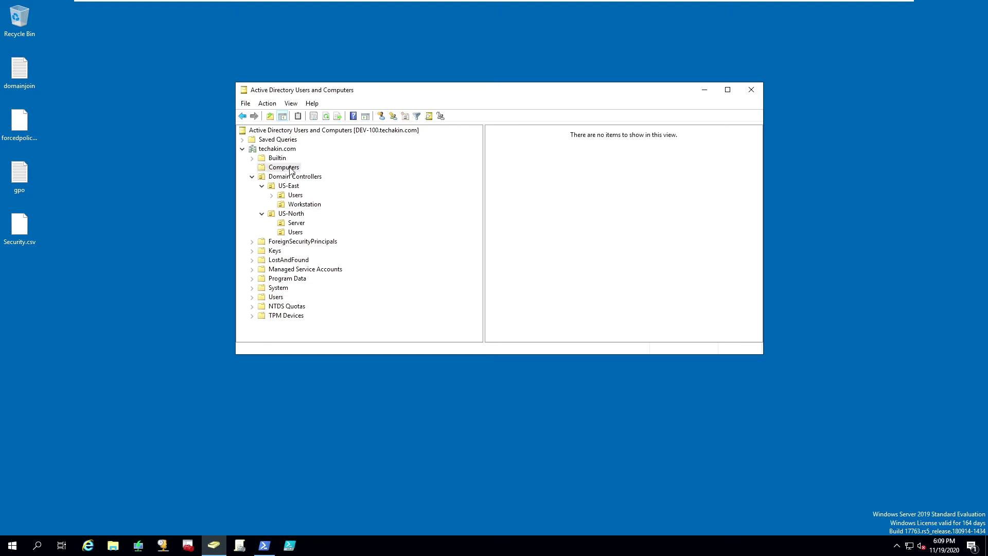
pyautogui.click(295, 215)
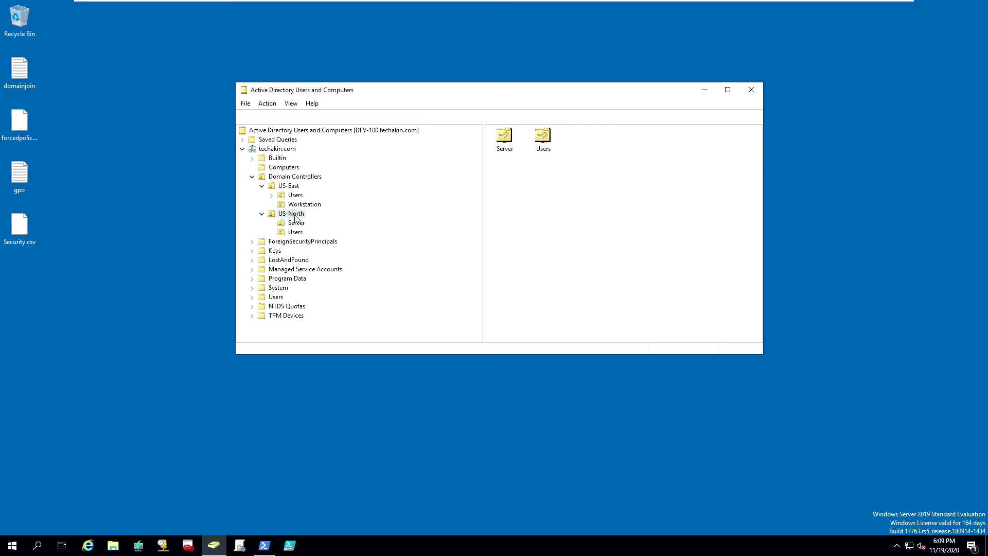
pyautogui.click(296, 224)
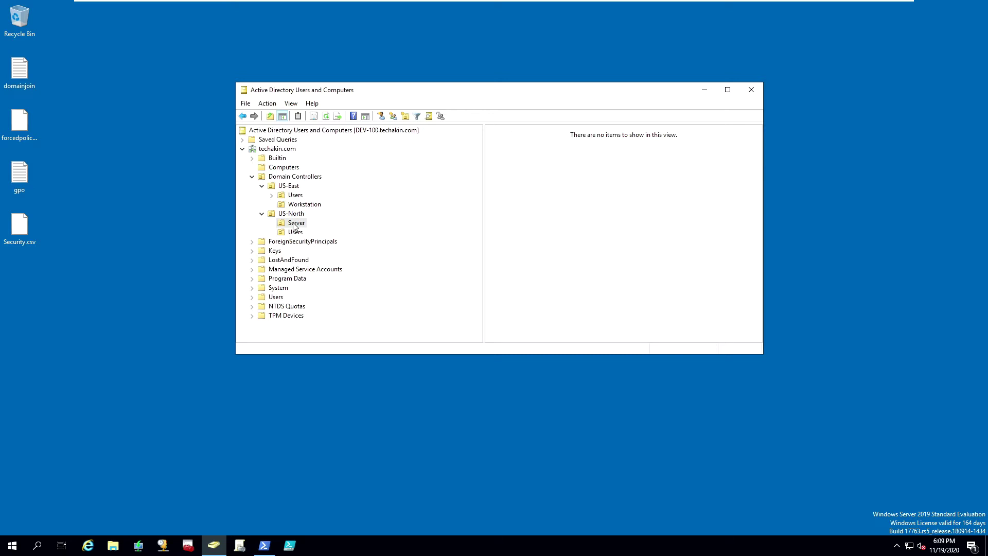
pyautogui.click(285, 168)
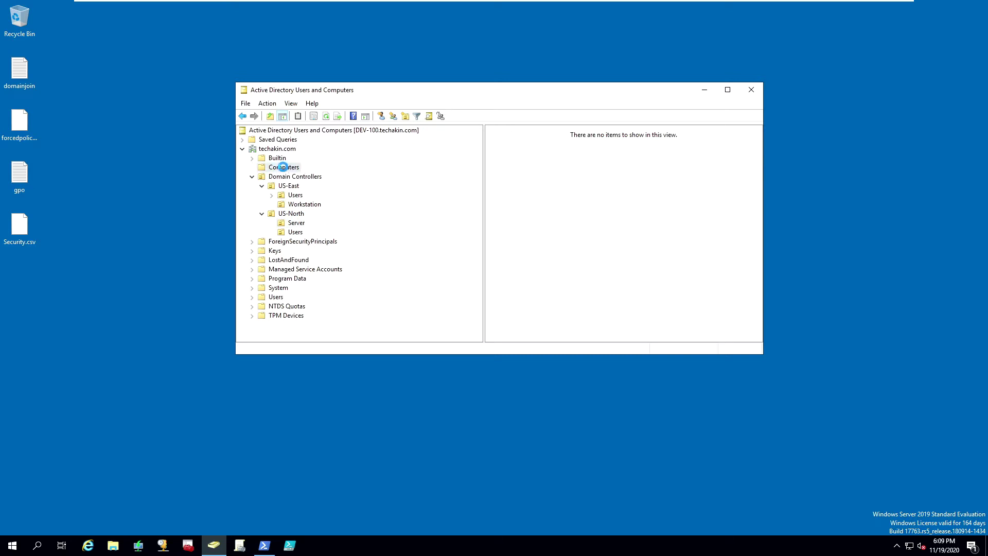
pyautogui.click(296, 224)
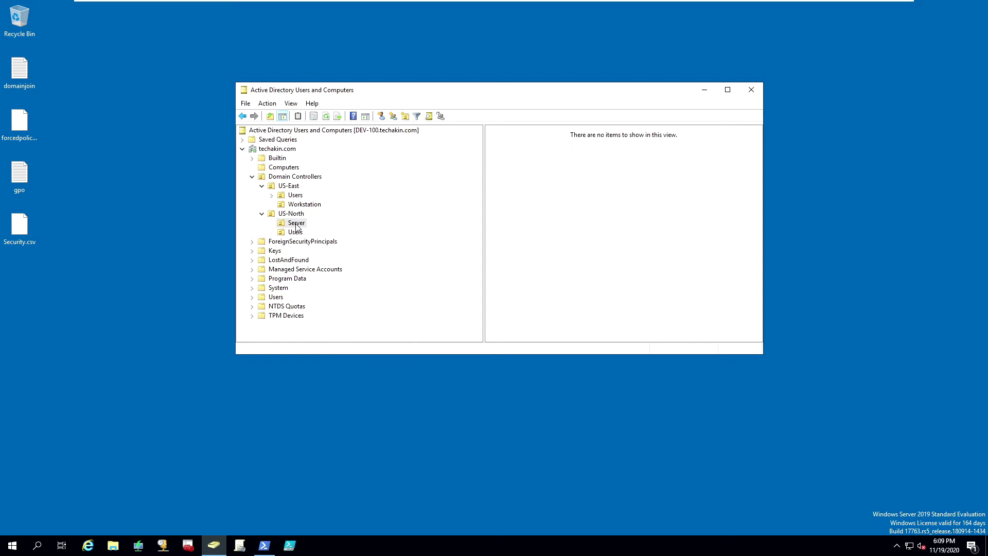
# Step: Copy the Server OU's distinguishedName value from the Attribute Editor in its Properties
pyautogui.rightClick(296, 226)
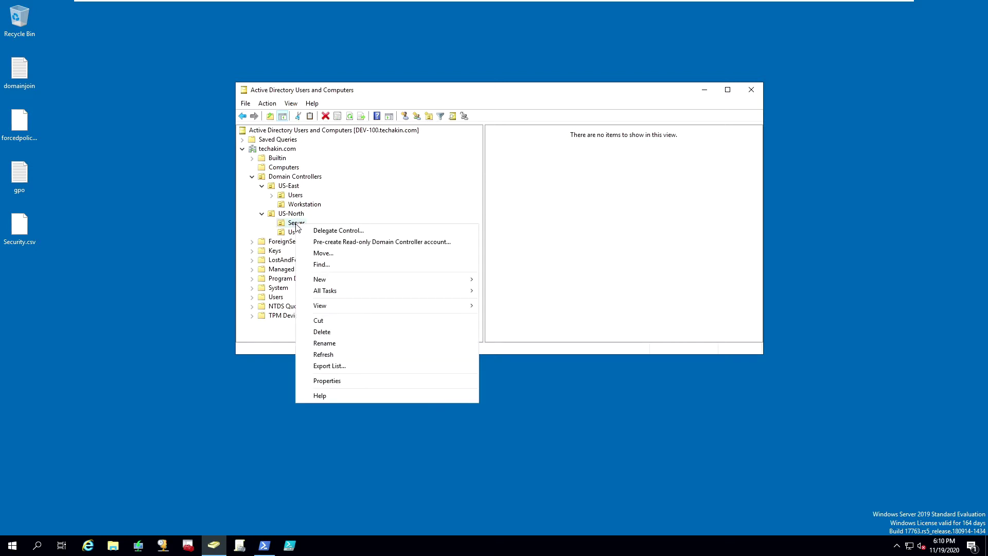
pyautogui.click(344, 381)
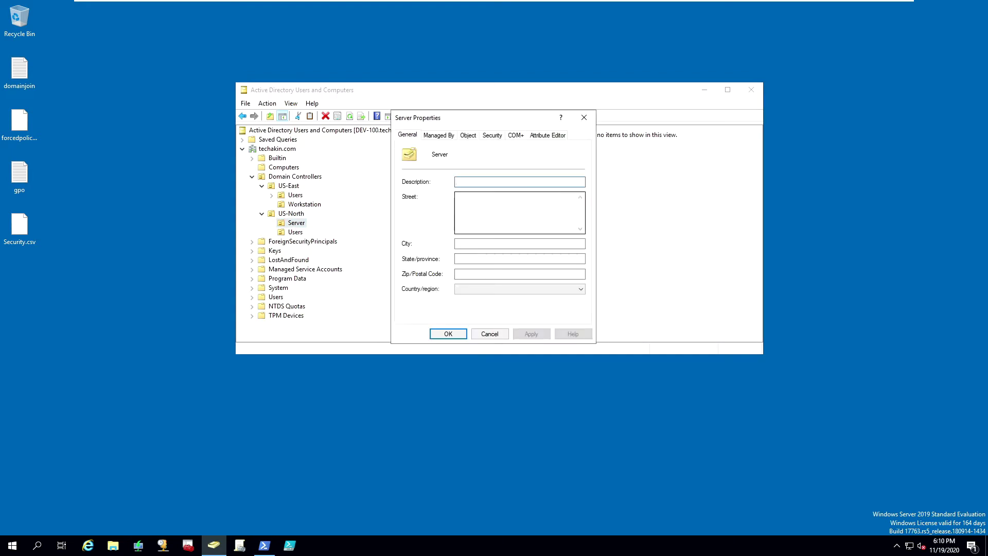
pyautogui.click(548, 135)
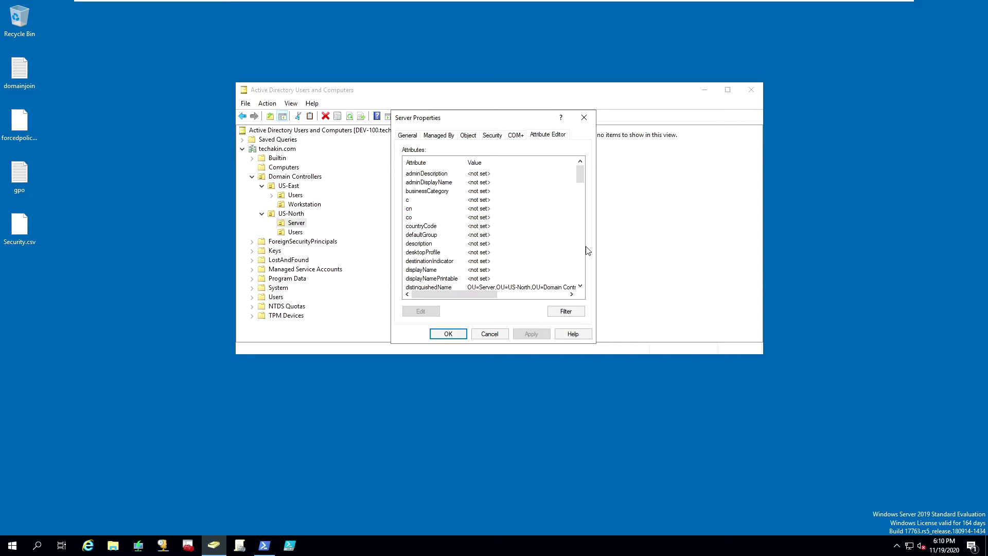
pyautogui.click(423, 288)
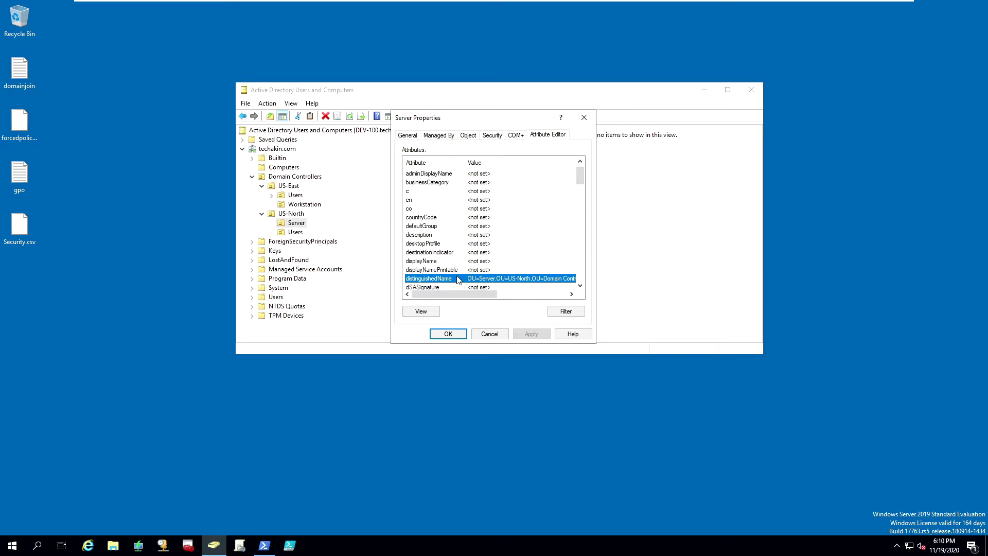
pyautogui.doubleClick(457, 279)
pyautogui.hotkey('ctrl', 'c')
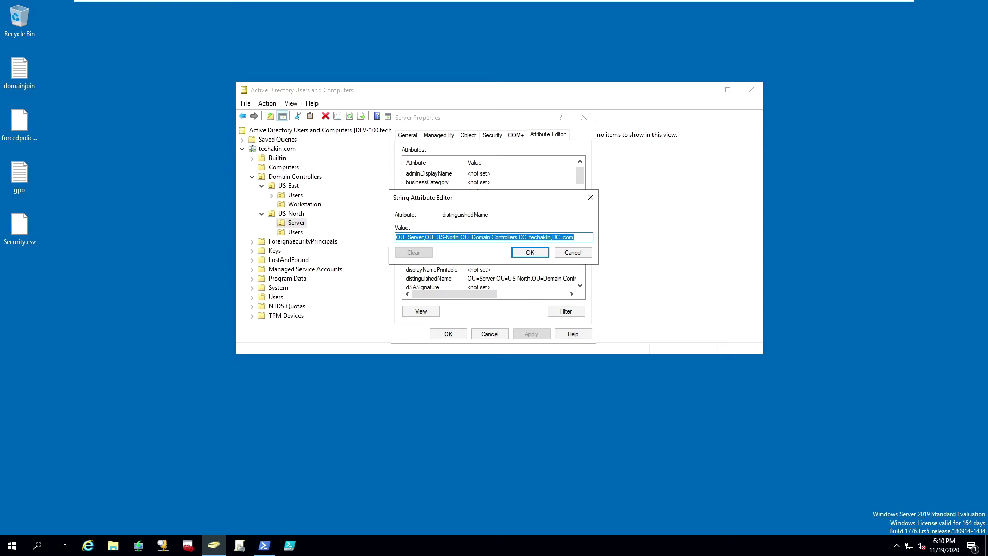
pyautogui.rightClick(480, 237)
pyautogui.click(503, 273)
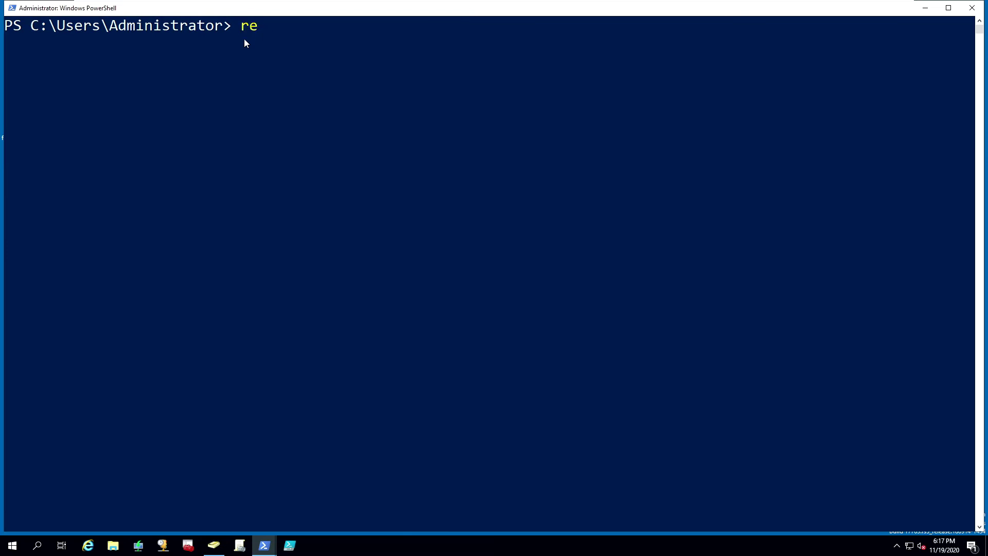
# Step: Run redircmp with the quoted Server OU distinguished name, then minimize PowerShell
pyautogui.write('dircmp "')
pyautogui.rightClick(330, 23)
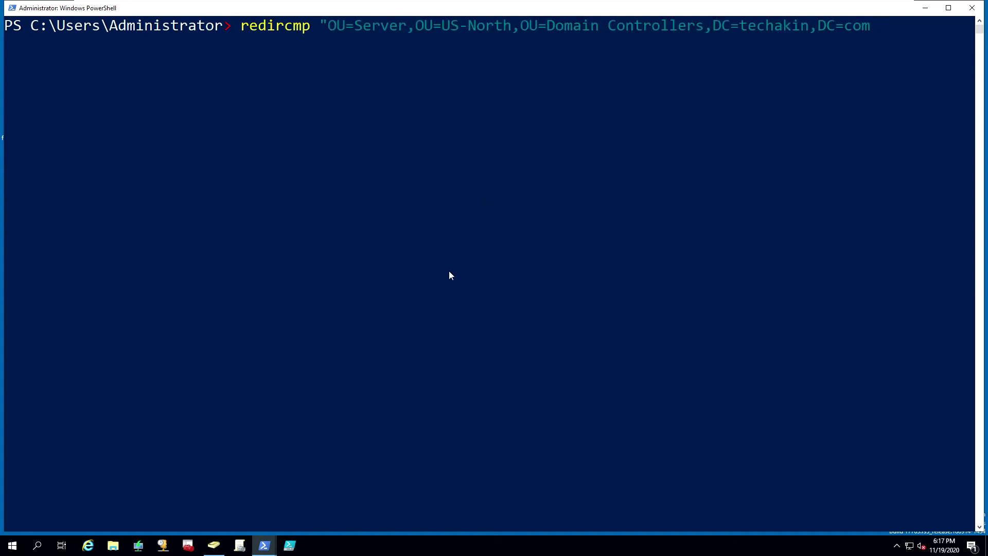
pyautogui.write('"')
pyautogui.press('Return')
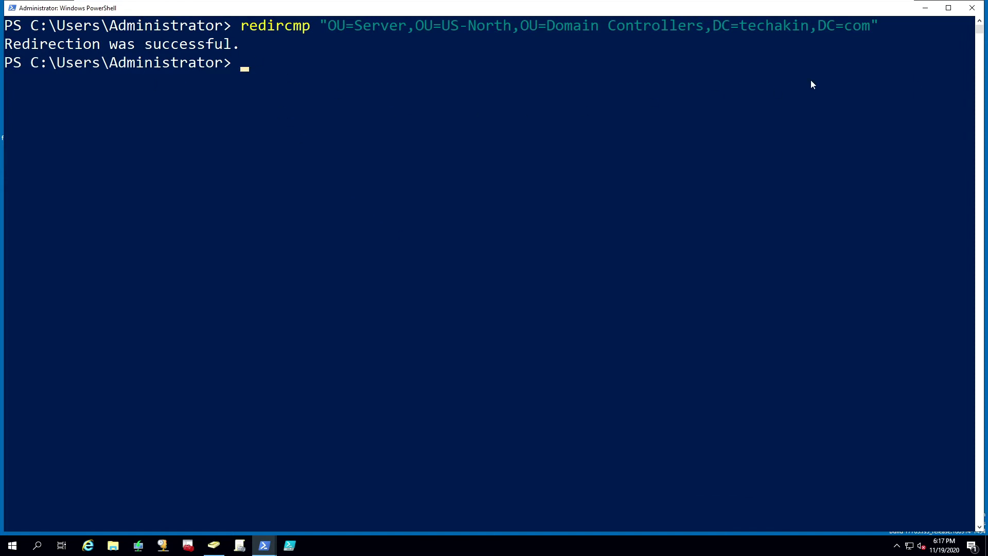
pyautogui.click(949, 9)
pyautogui.click(927, 9)
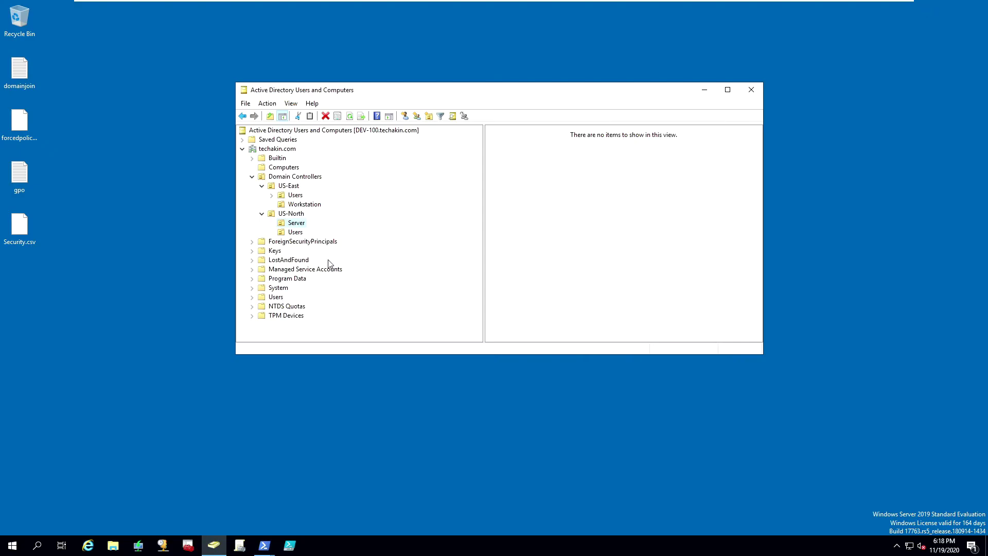
pyautogui.click(289, 215)
pyautogui.click(296, 224)
pyautogui.rightClick(542, 176)
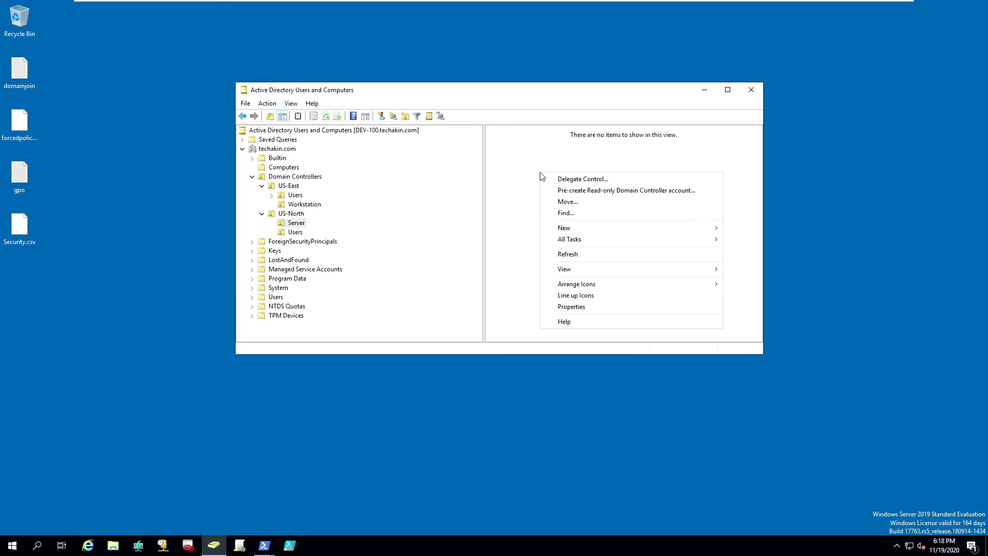
pyautogui.click(517, 154)
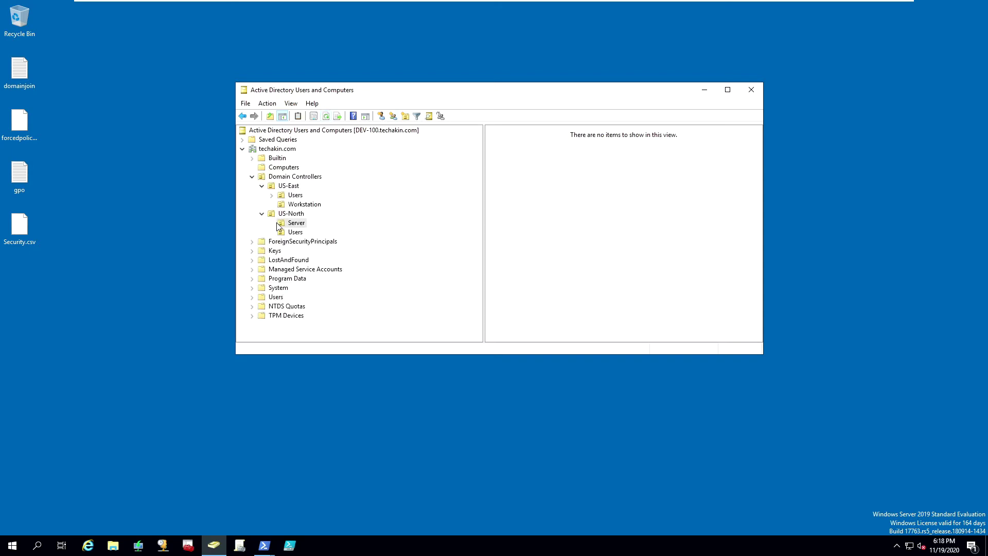
pyautogui.click(285, 170)
pyautogui.click(326, 116)
pyautogui.click(297, 224)
pyautogui.moveTo(378, 2)
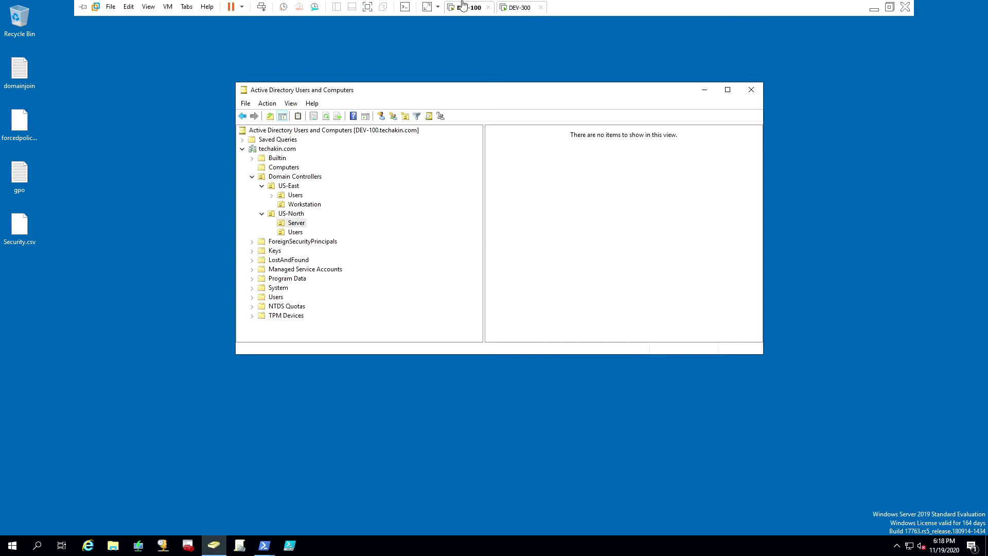
# Step: On the DEV-300 VM, open Computer Properties from the Start menu
pyautogui.click(519, 7)
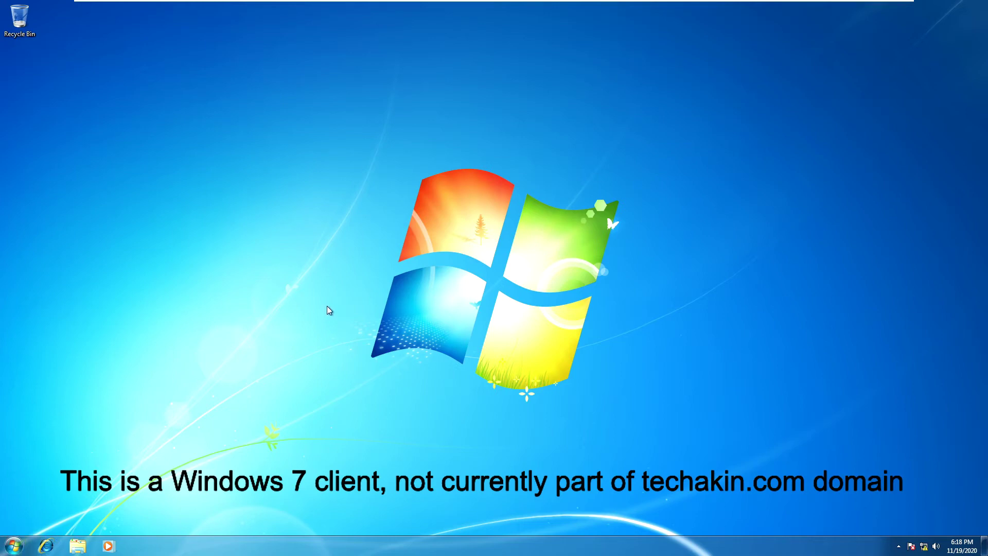
pyautogui.click(13, 549)
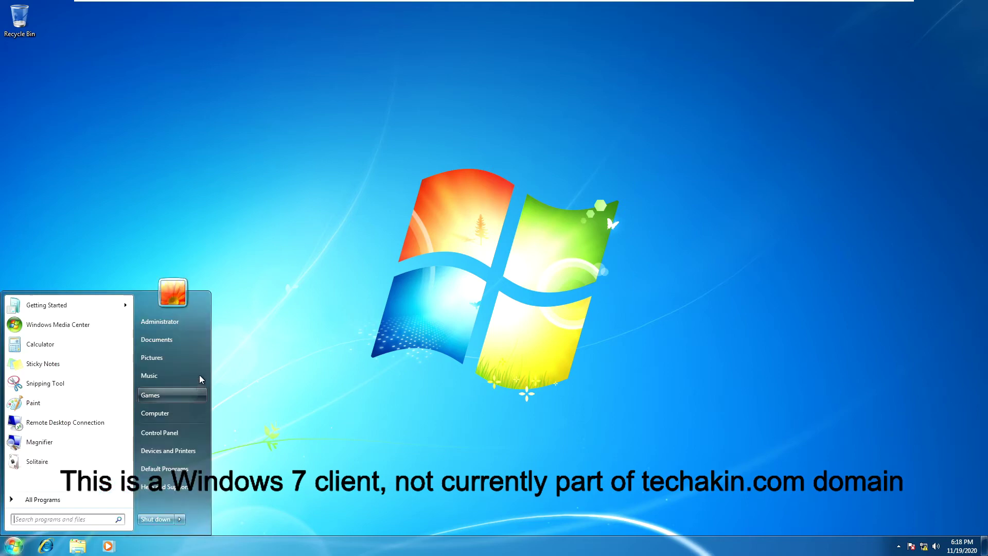
pyautogui.click(149, 413)
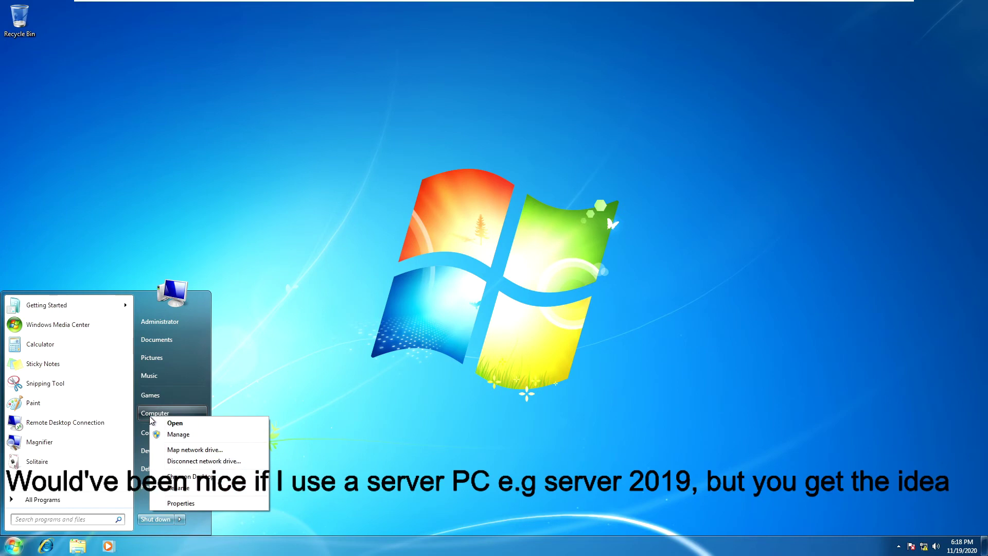
pyautogui.click(181, 503)
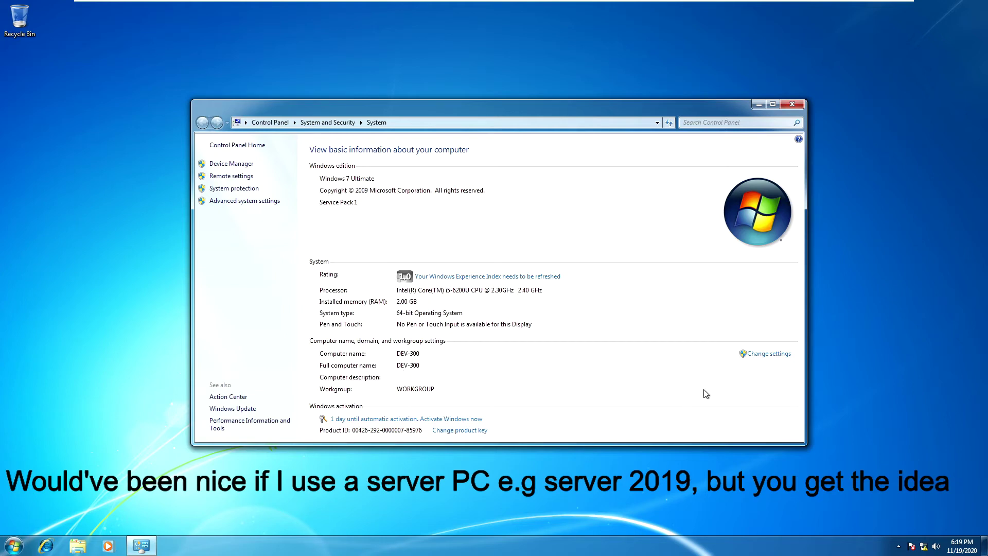
# Step: Change DEV-300's membership from WORKGROUP to the techakin domain
pyautogui.click(772, 355)
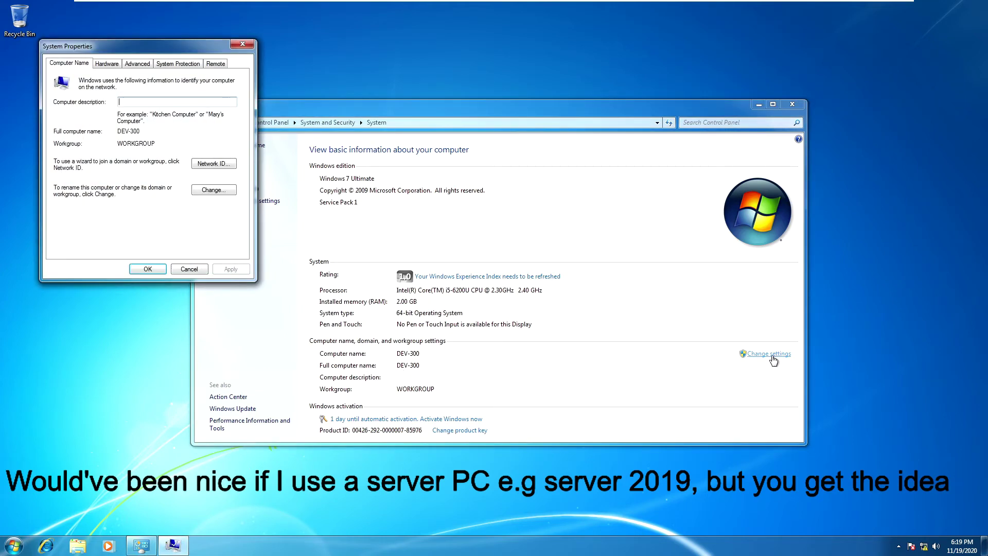
pyautogui.click(206, 192)
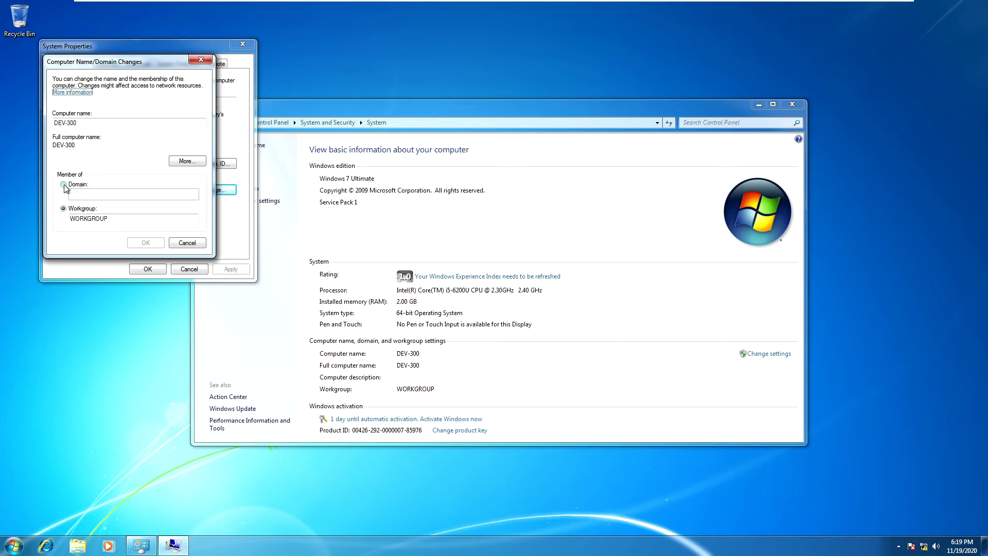
pyautogui.click(63, 185)
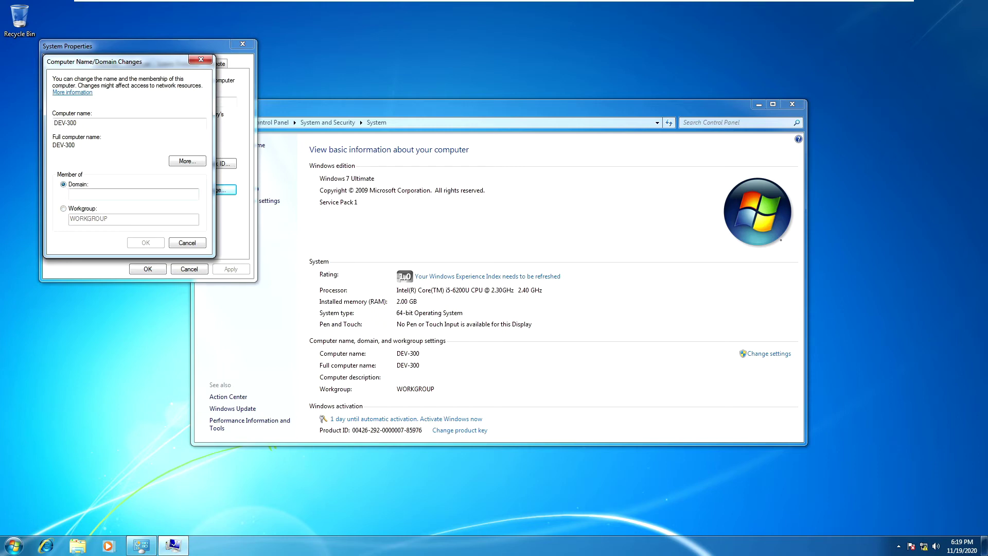
pyautogui.click(77, 193)
pyautogui.write('techakin')
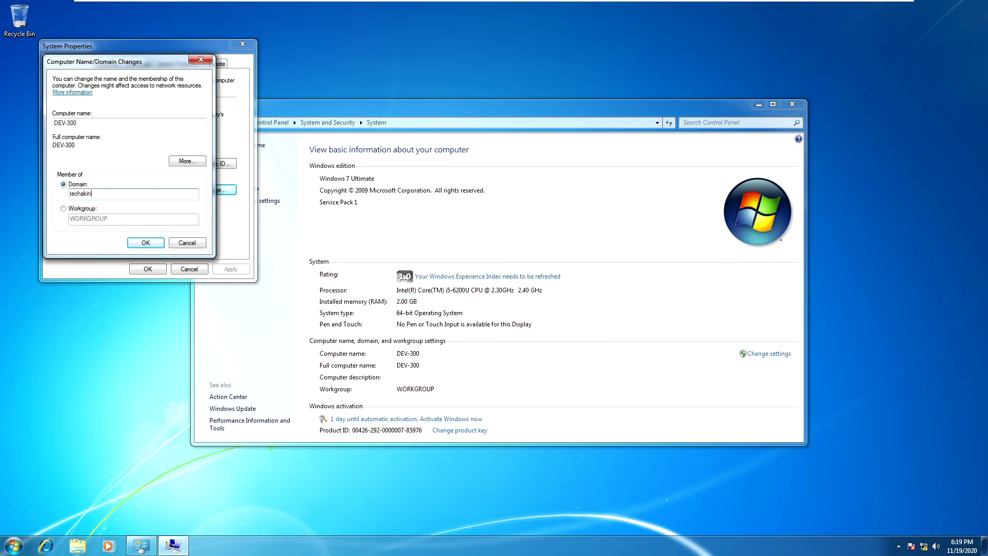
pyautogui.click(145, 243)
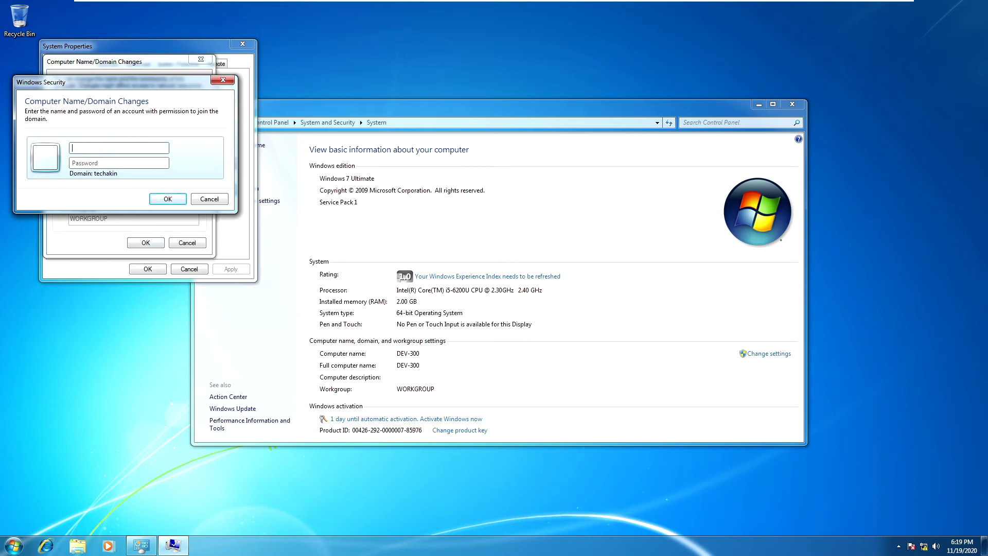
# Step: Enter the domain administrator credentials and acknowledge the welcome to the techakin domain
pyautogui.write('admi')
pyautogui.write('••')
pyautogui.click(168, 200)
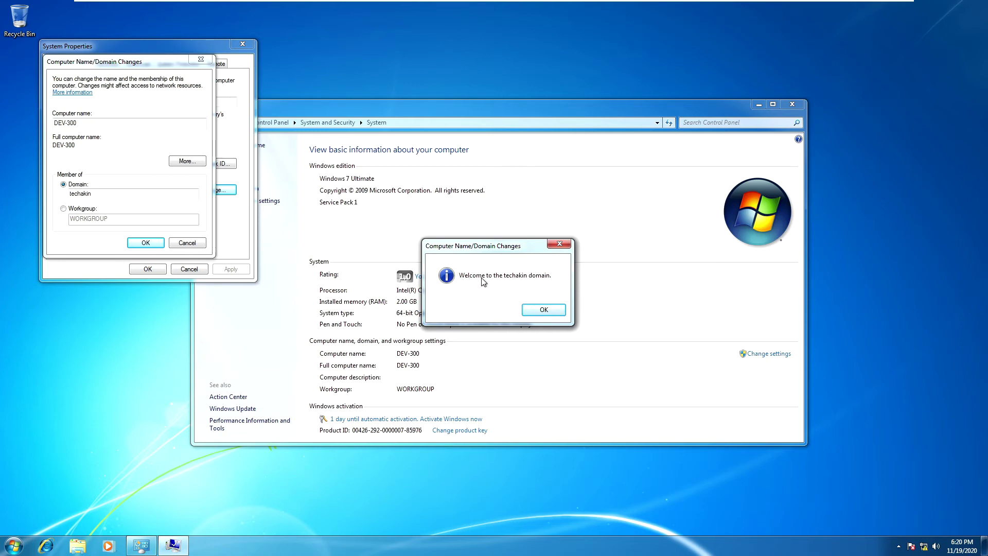
pyautogui.click(544, 309)
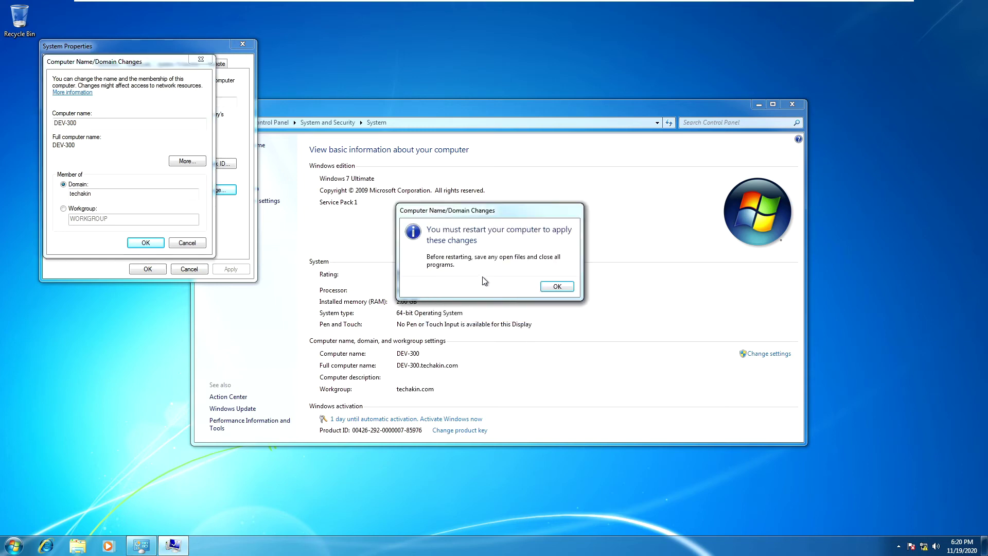
# Step: Dismiss the restart notice, close System Properties, and restart DEV-300 now
pyautogui.click(553, 287)
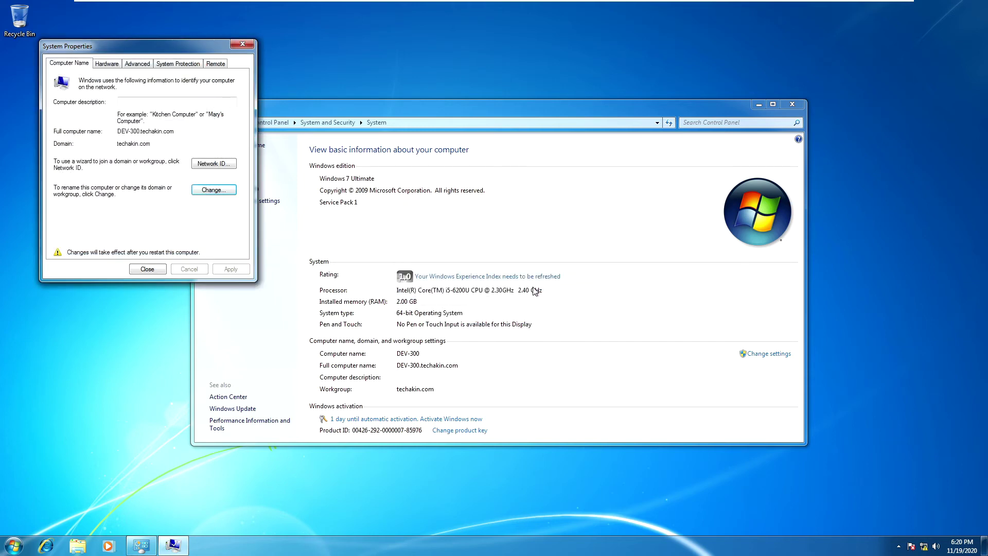
pyautogui.click(148, 268)
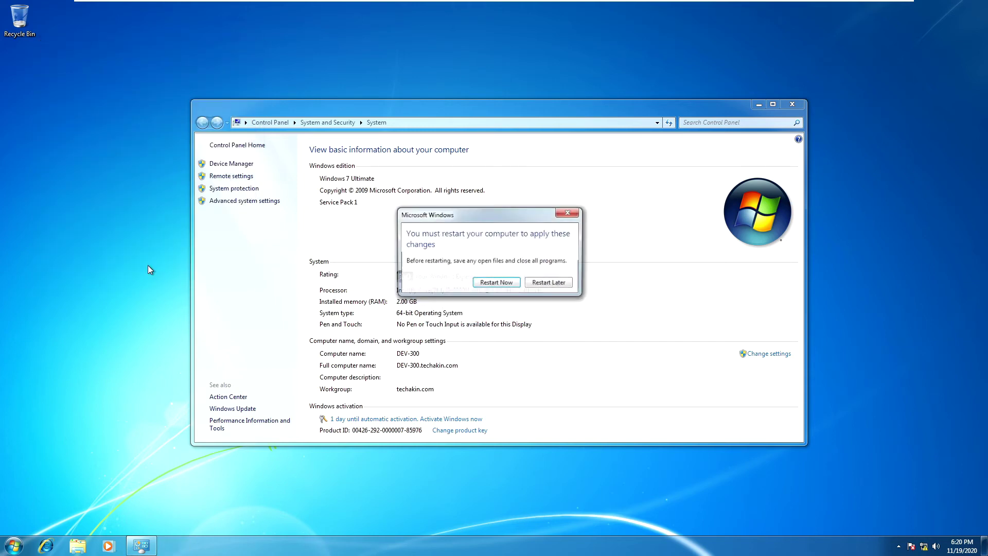
pyautogui.click(489, 284)
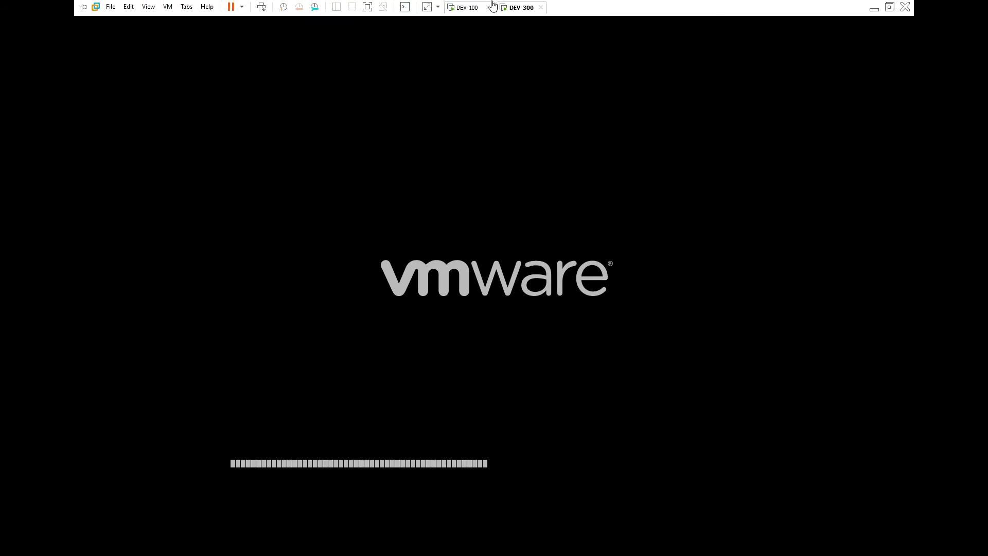
# Step: On the domain controller, refresh the directory and find DEV-300 in the US-North Server OU
pyautogui.click(467, 8)
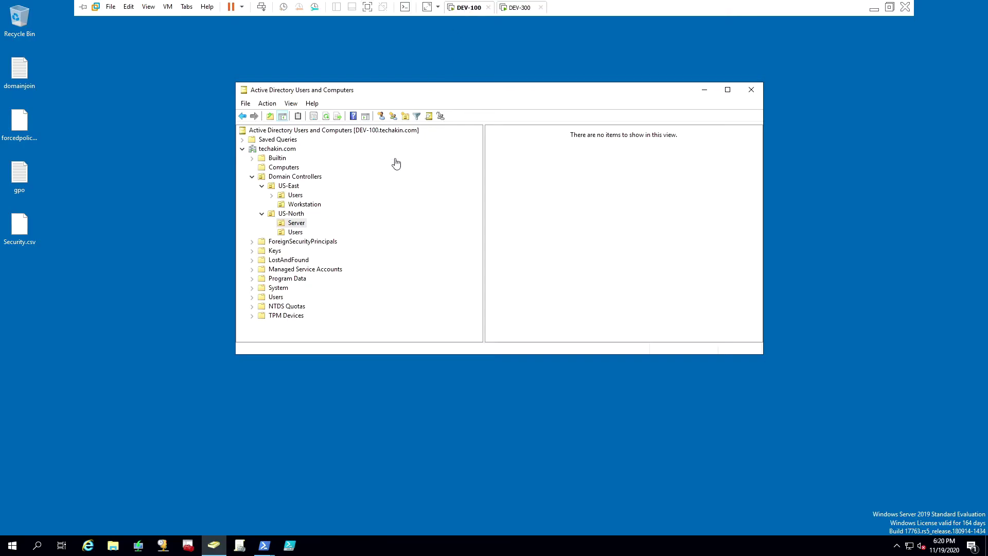
pyautogui.click(282, 169)
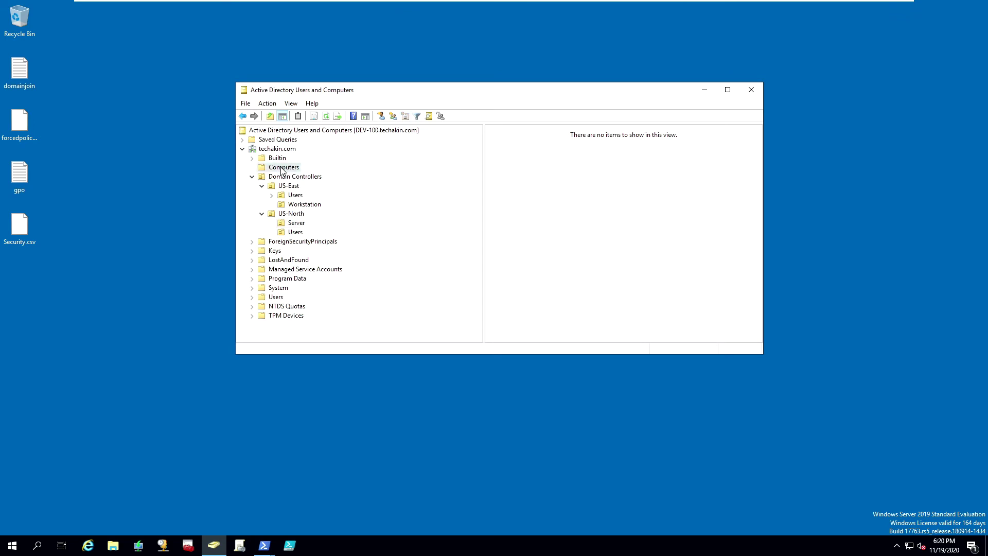
pyautogui.click(326, 116)
pyautogui.click(292, 214)
pyautogui.click(325, 116)
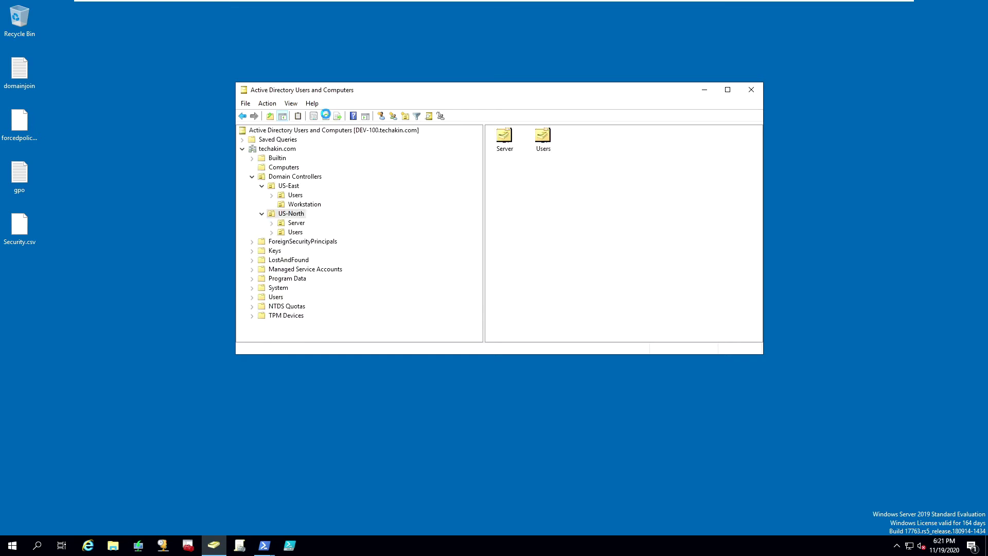
pyautogui.click(299, 225)
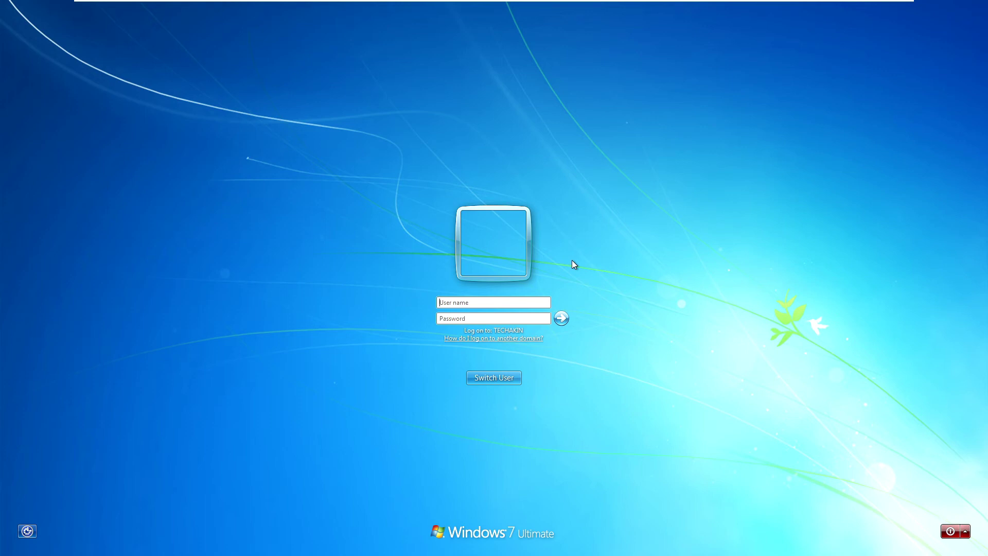
# Step: Sign in to DEV-300 as the Techakin domain administrator with the account password
pyautogui.write('Te')
pyautogui.write('chakin\\')
pyautogui.write('P')
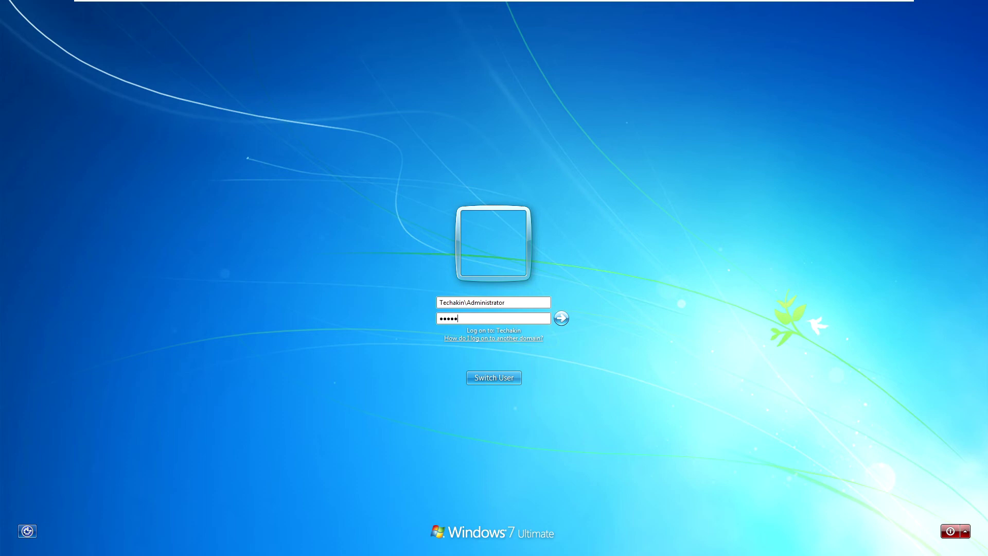
pyautogui.press('Return')
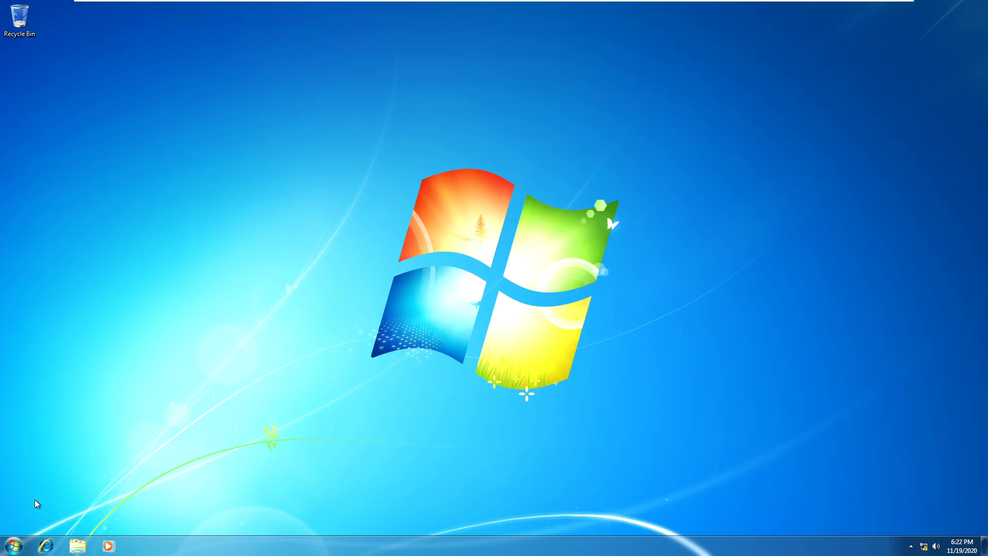
# Step: Confirm DEV-300's System page shows domain techakin.com, then switch to the DEV-100 virtual machine
pyautogui.click(14, 549)
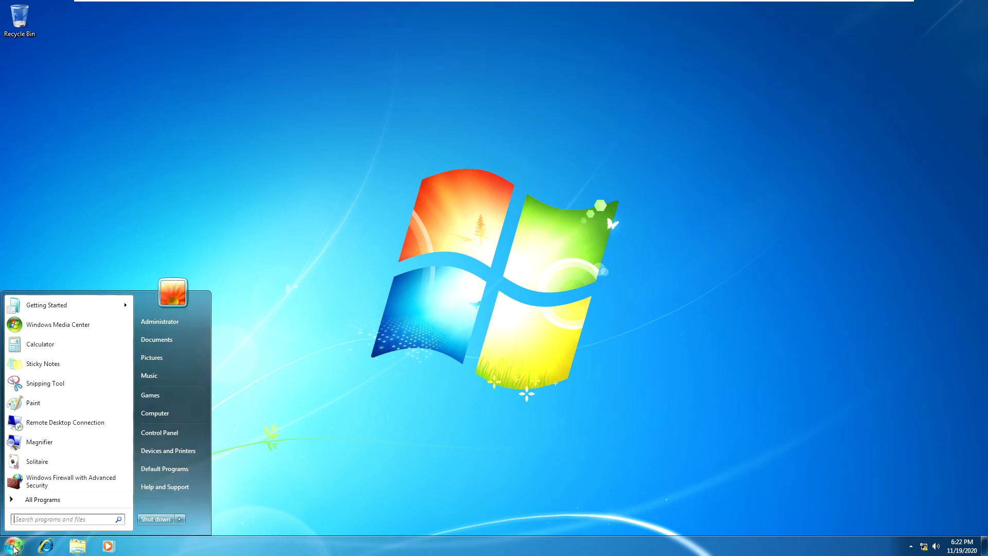
pyautogui.rightClick(162, 415)
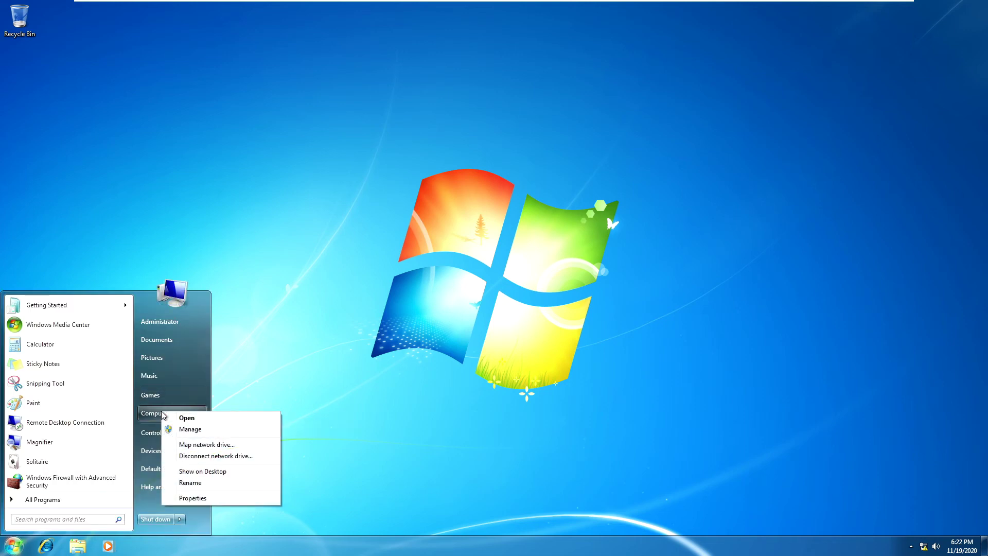
pyautogui.click(196, 498)
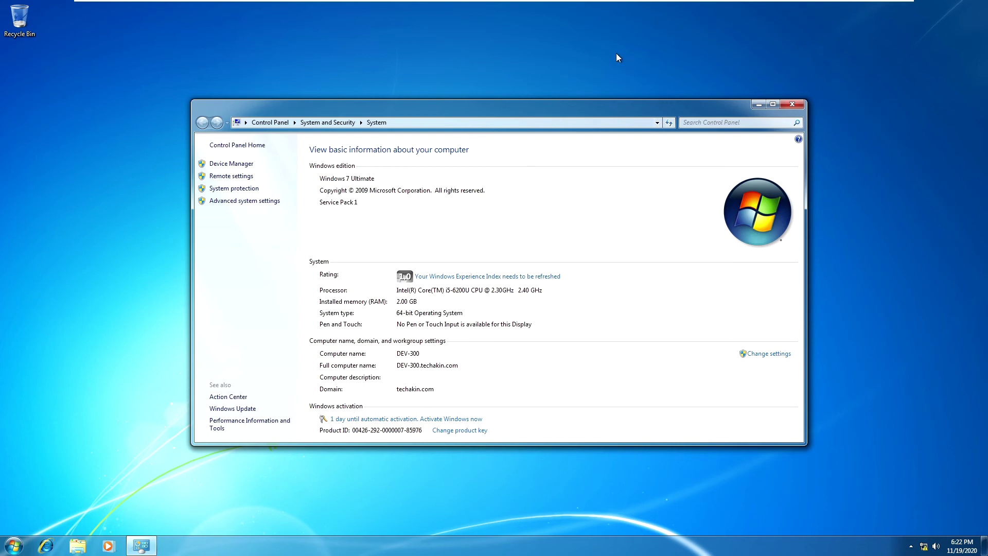
pyautogui.moveTo(624, 5)
pyautogui.click(470, 10)
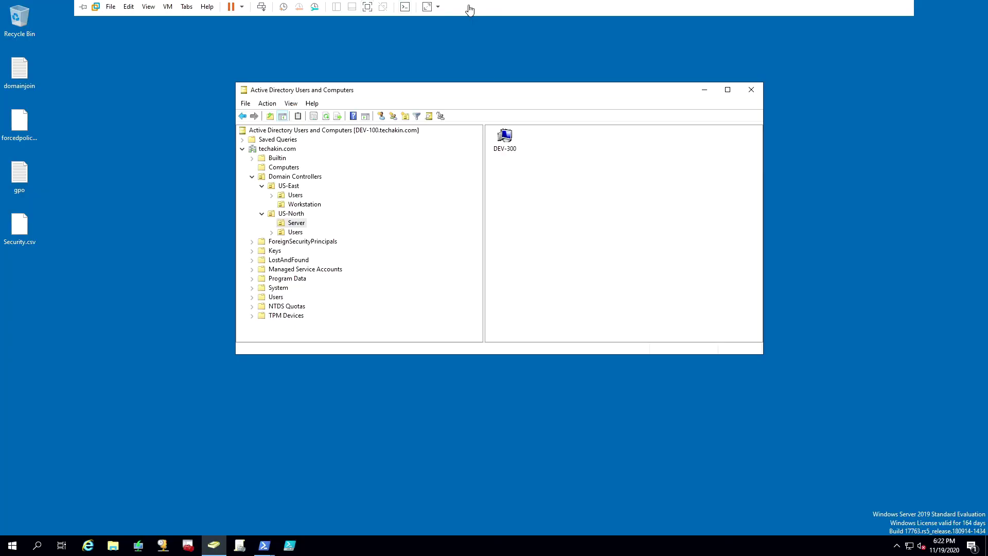
# Step: Refresh the default Computers container to confirm it holds no computers
pyautogui.click(285, 168)
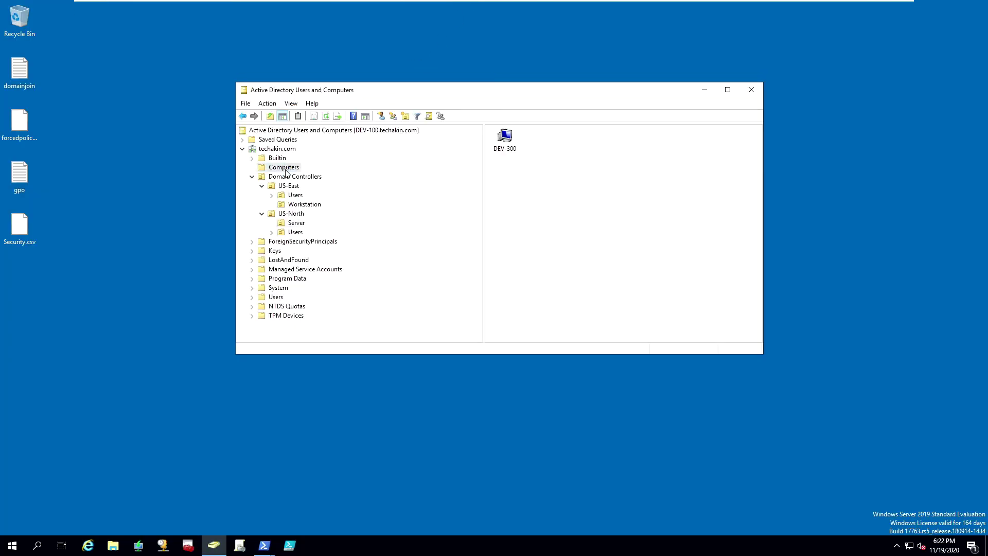
pyautogui.click(329, 117)
pyautogui.click(263, 546)
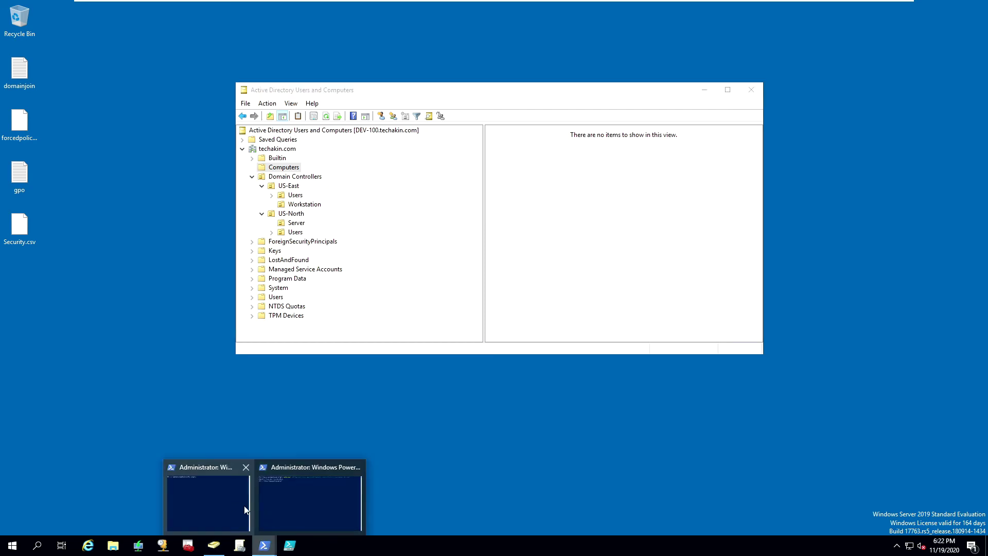
# Step: Review the redircmp success message in PowerShell, then minimize it to return to the directory console
pyautogui.click(293, 502)
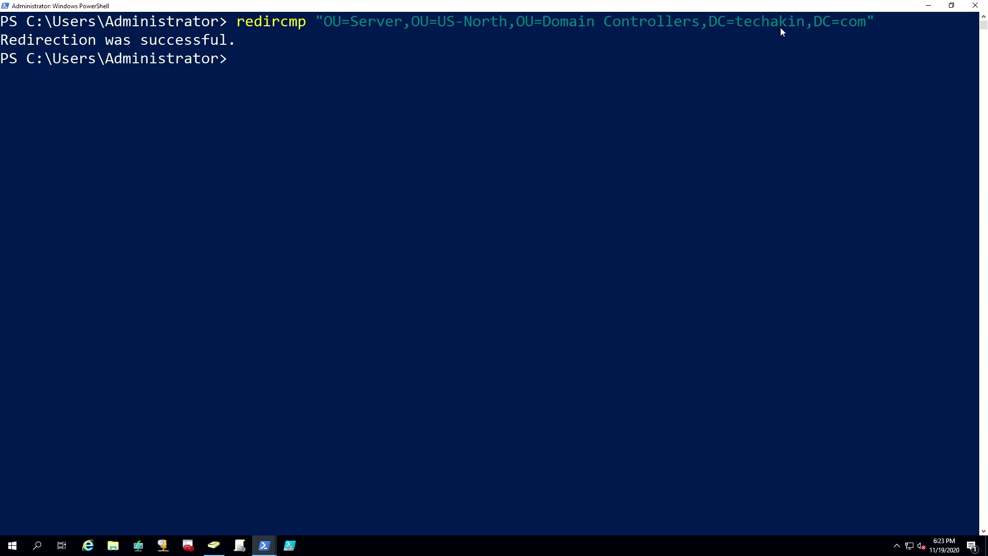
pyautogui.click(927, 6)
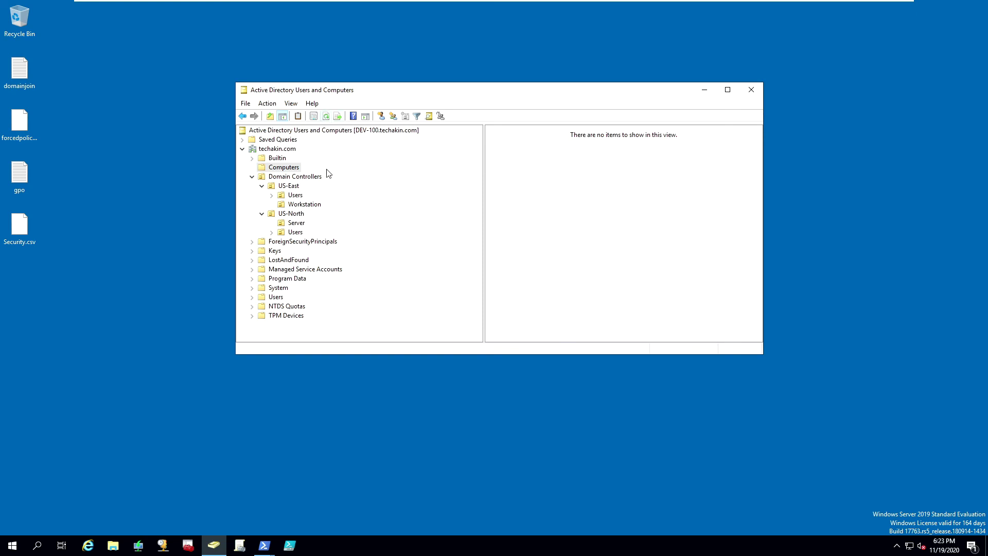
# Step: Browse to US-North > Server OU and highlight the DEV-300 computer account there
pyautogui.click(295, 214)
pyautogui.click(297, 225)
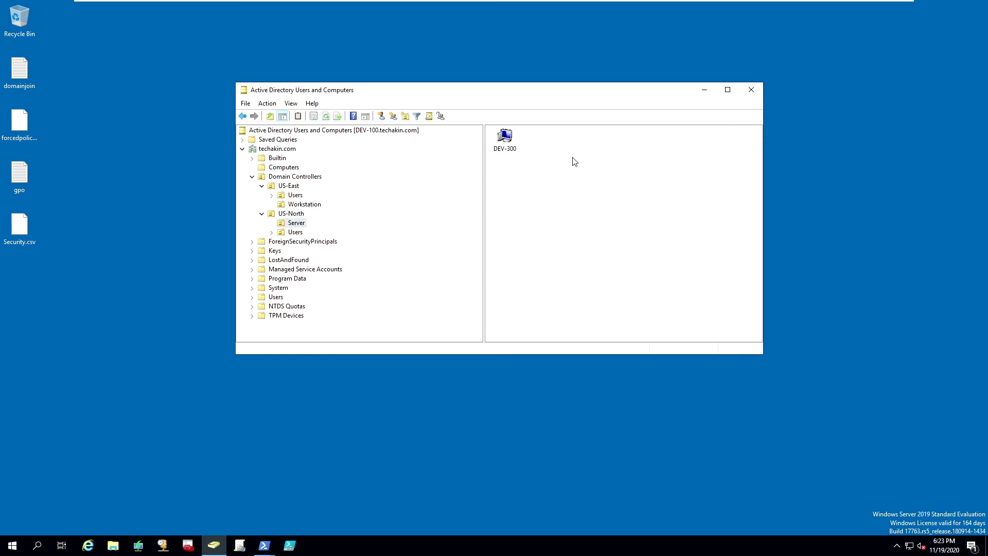
pyautogui.click(508, 149)
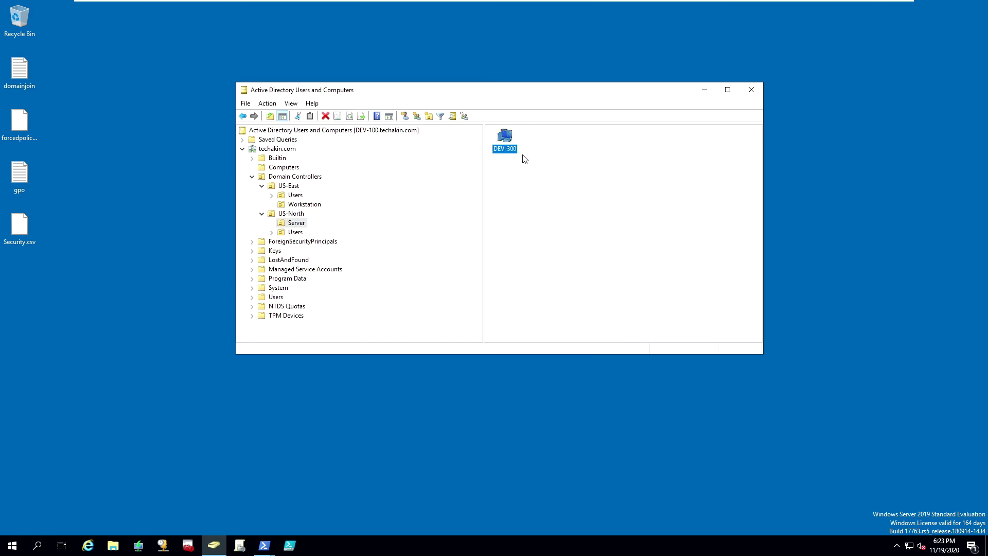
pyautogui.click(525, 158)
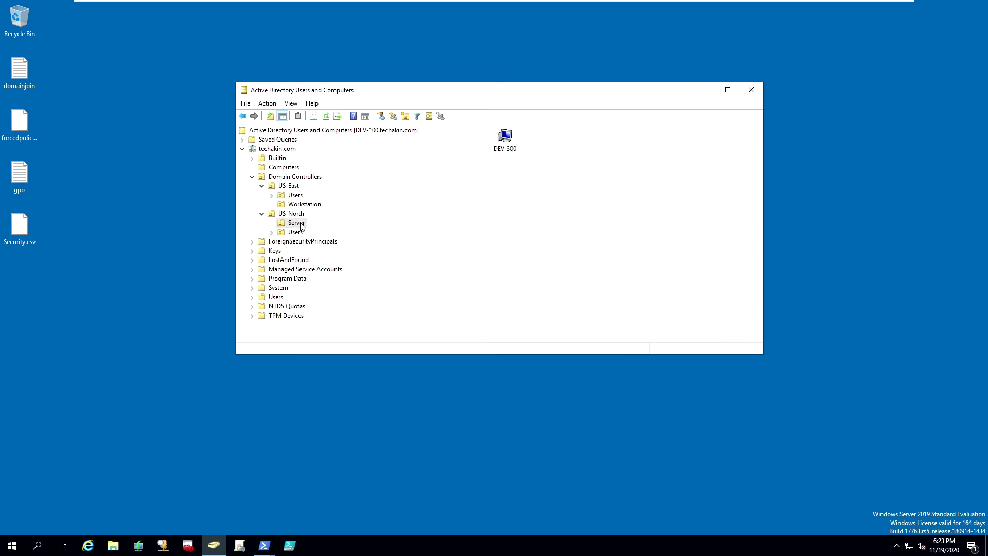
pyautogui.click(300, 223)
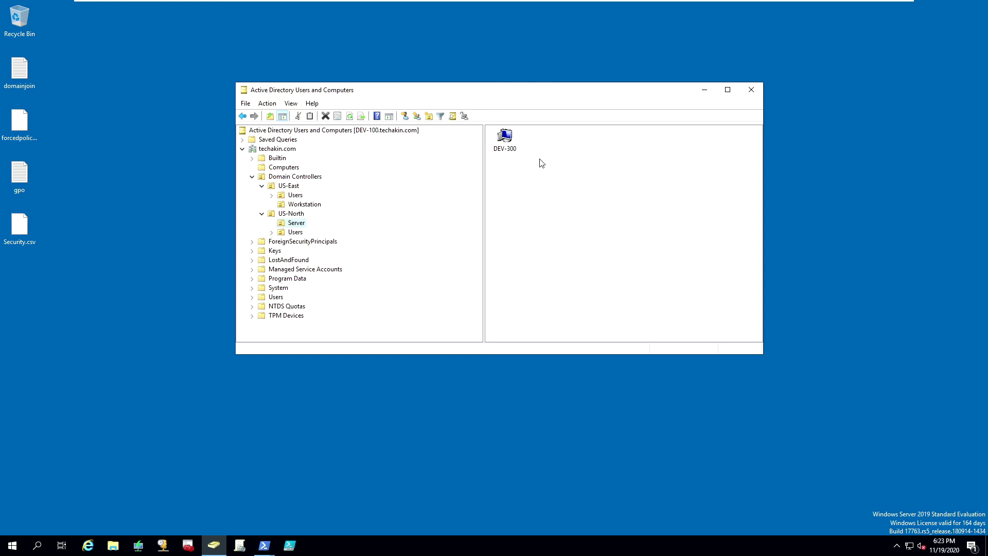
pyautogui.click(510, 143)
pyautogui.click(386, 237)
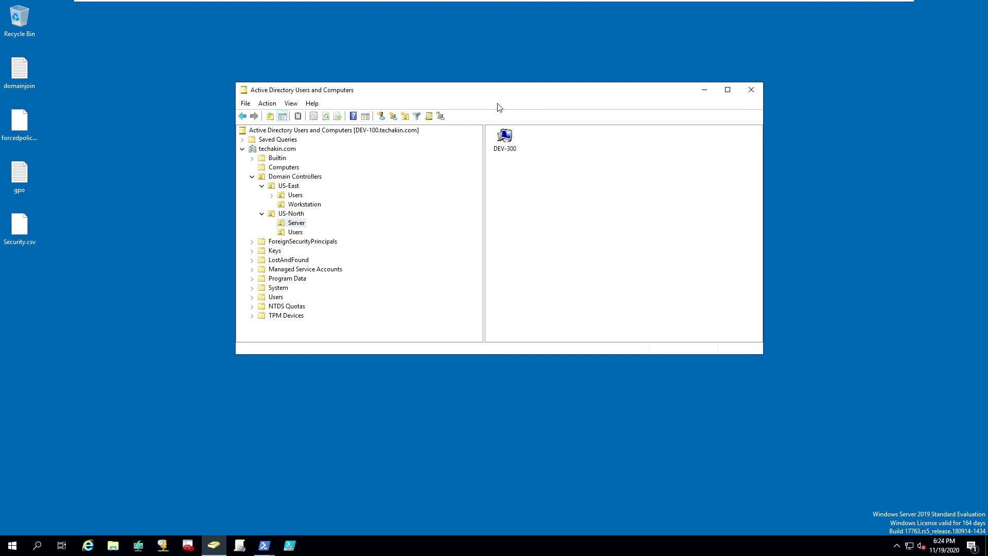